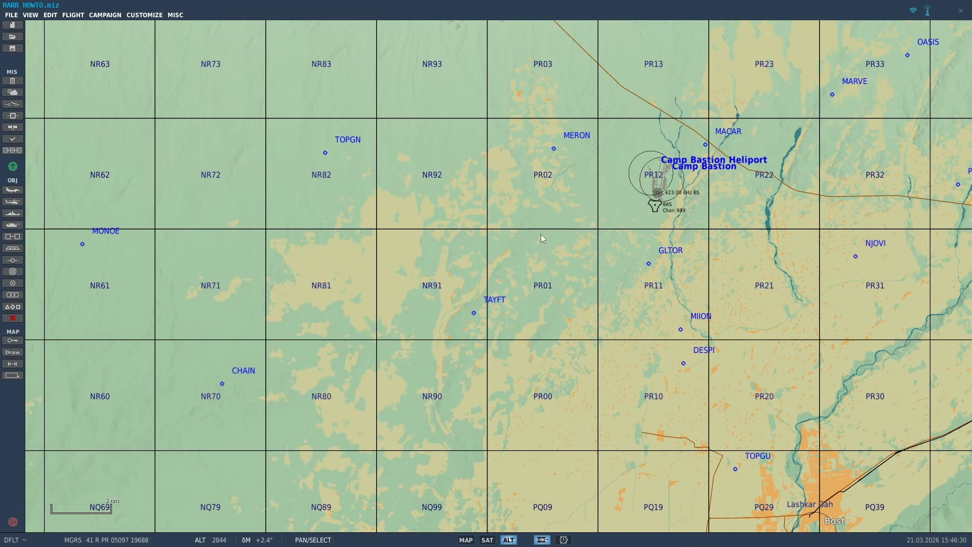
drag(541, 234, 500, 327)
drag(454, 384, 541, 292)
scroll(521, 306, up, 1)
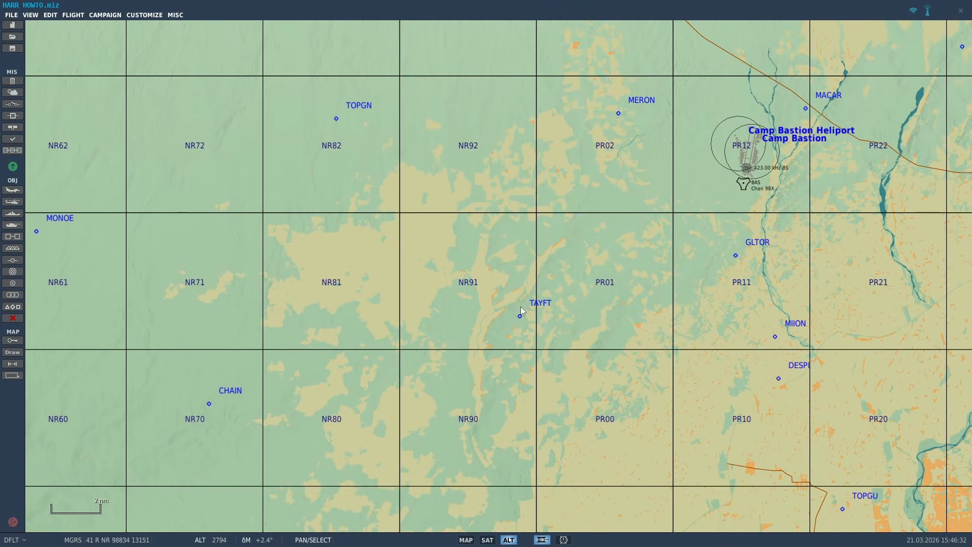
drag(530, 241, 518, 280)
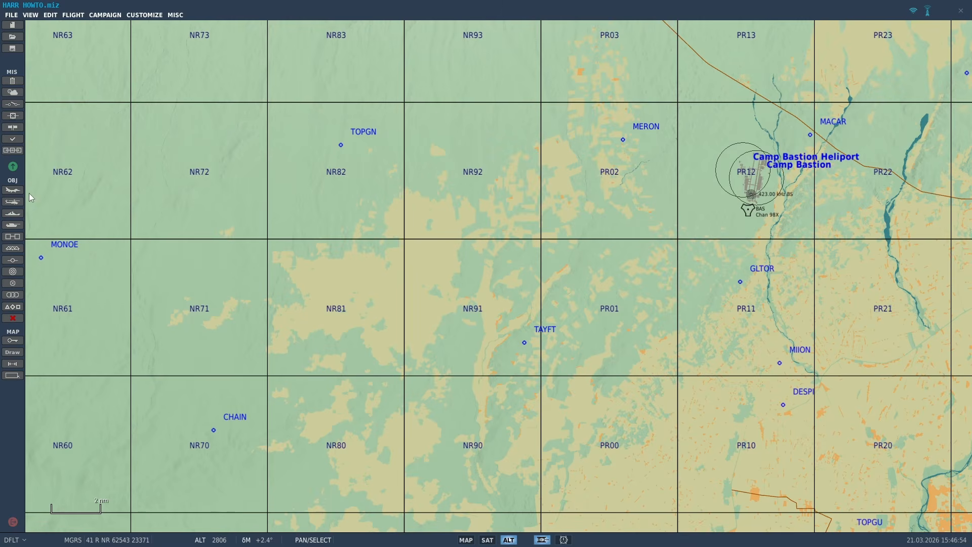
- Draw a red filled rectangle about 5.2 by 2.1 nm on the map, straddling grid squares NR92 and NR91
click(20, 350)
drag(510, 268, 423, 296)
scroll(423, 297, up, 1)
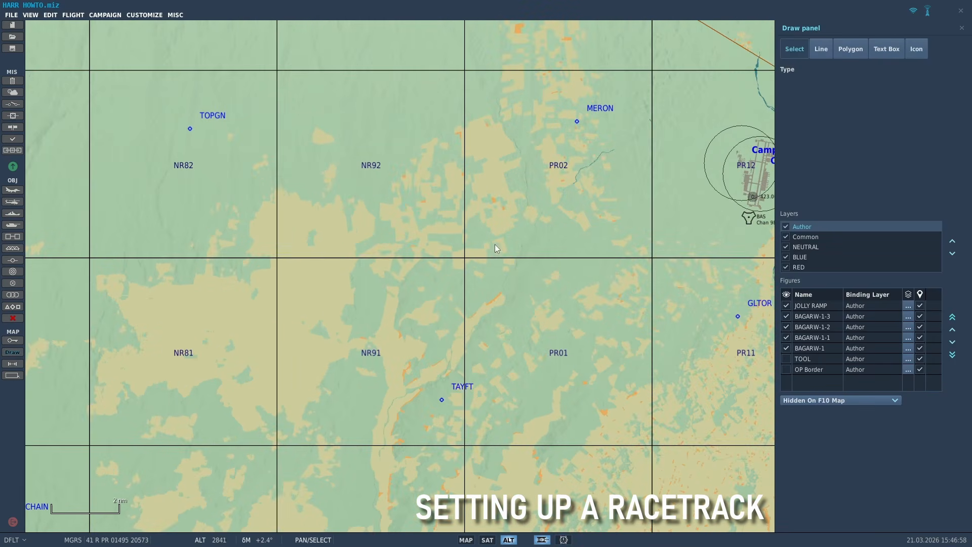
click(853, 53)
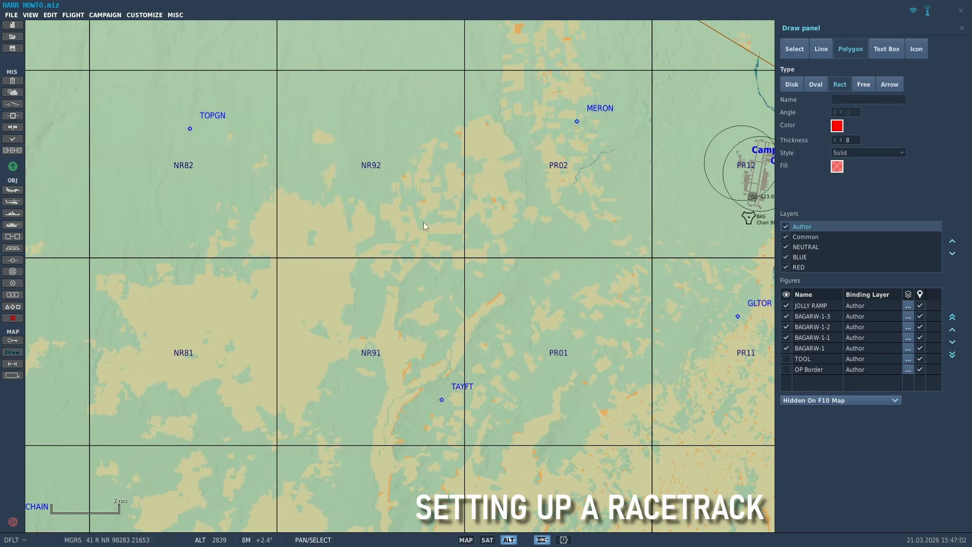
mouse_move(306, 217)
mouse_down()
mouse_move(467, 291)
mouse_move(485, 289)
mouse_up()
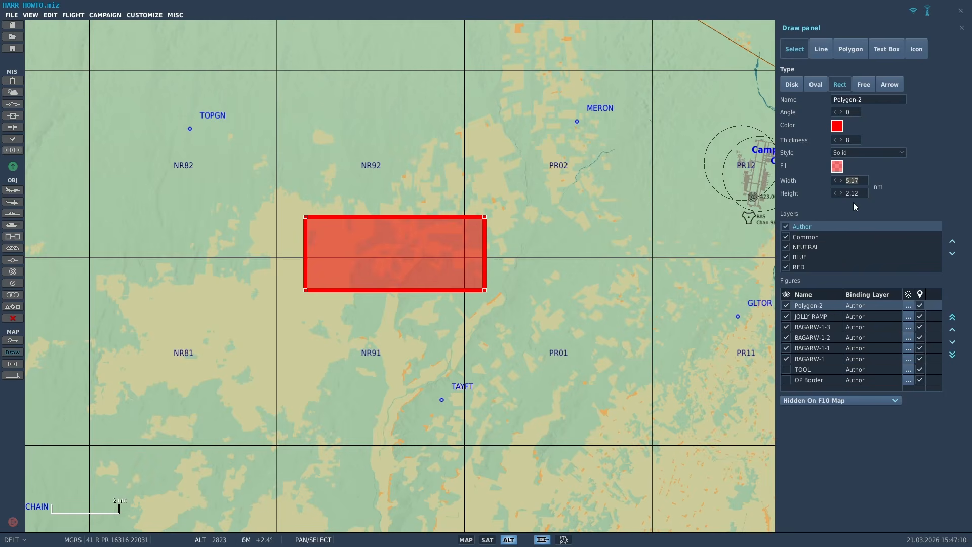
- Set the rectangle's width to 8 nm and its height to 3 nm
text(8)
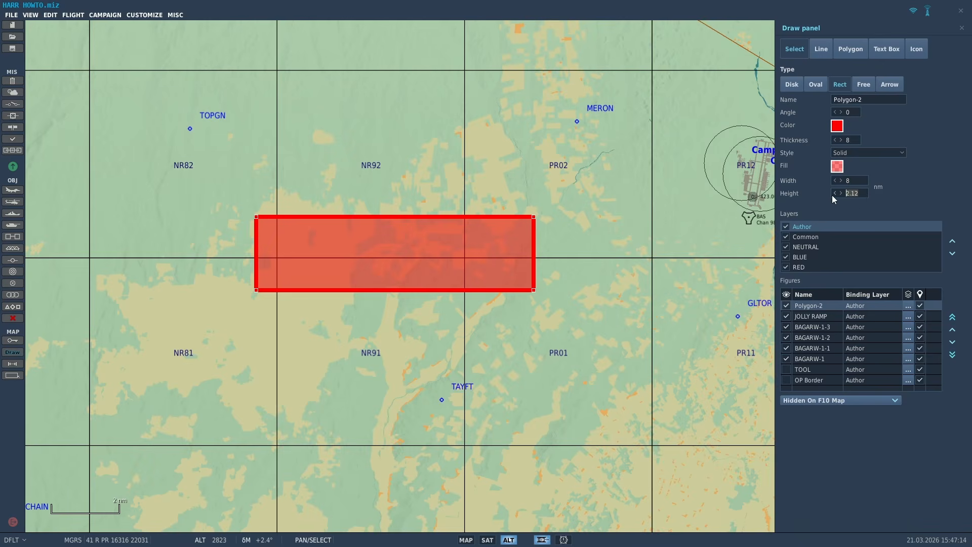
text(3)
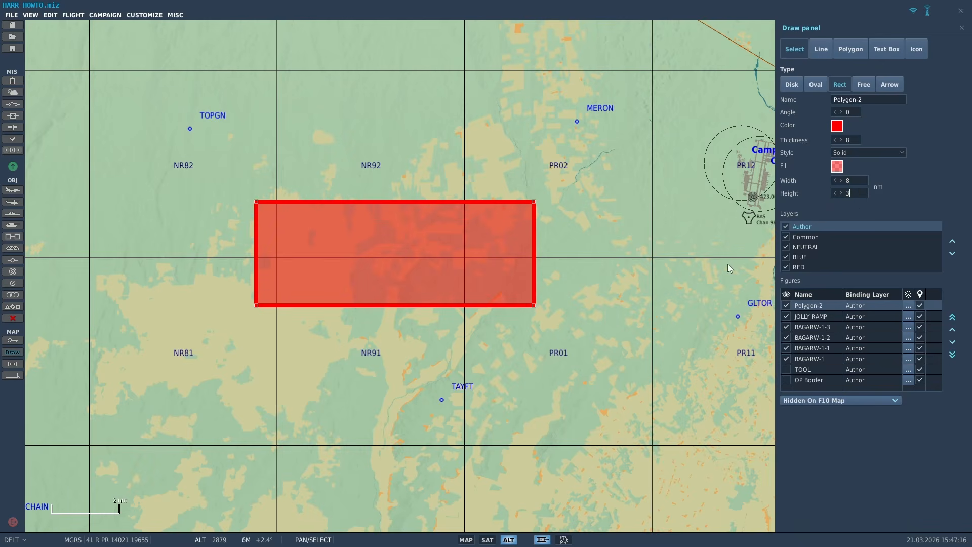
click(698, 249)
click(429, 252)
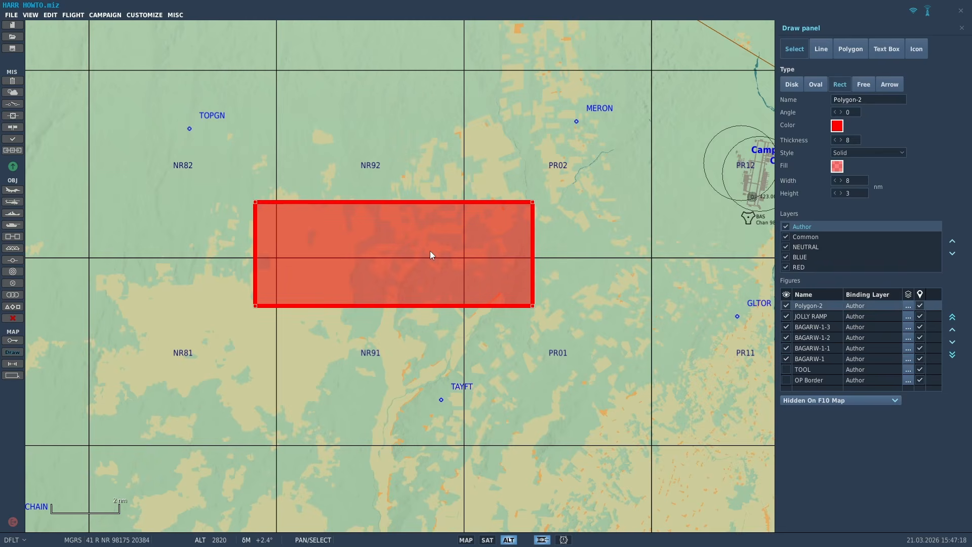
- Move the rectangle northwest so it covers NR92 and the eastern part of NR82, next to TOPGN
mouse_move(429, 251)
mouse_down()
mouse_move(418, 211)
mouse_move(453, 236)
mouse_move(384, 186)
mouse_up()
right_drag(434, 199, 506, 266)
scroll(507, 266, down, 3)
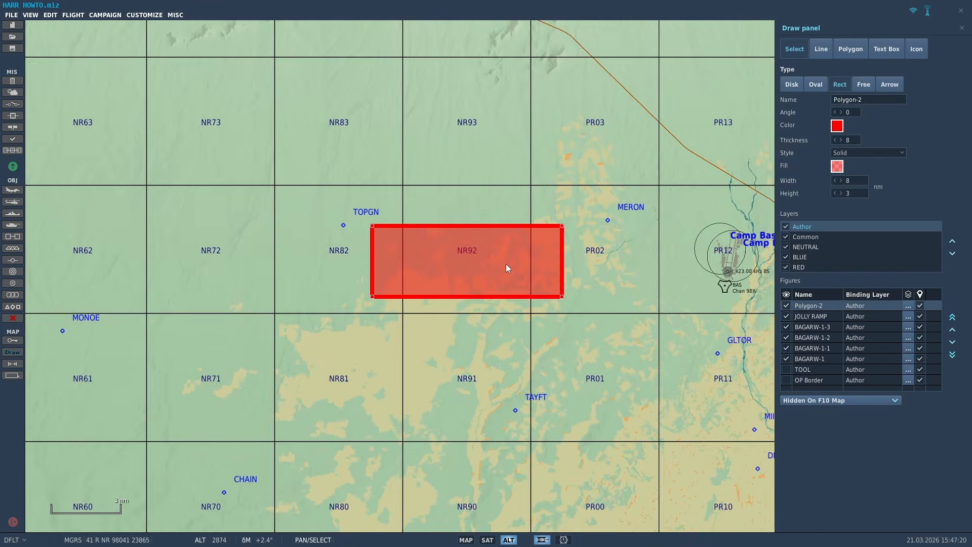
drag(488, 257, 465, 256)
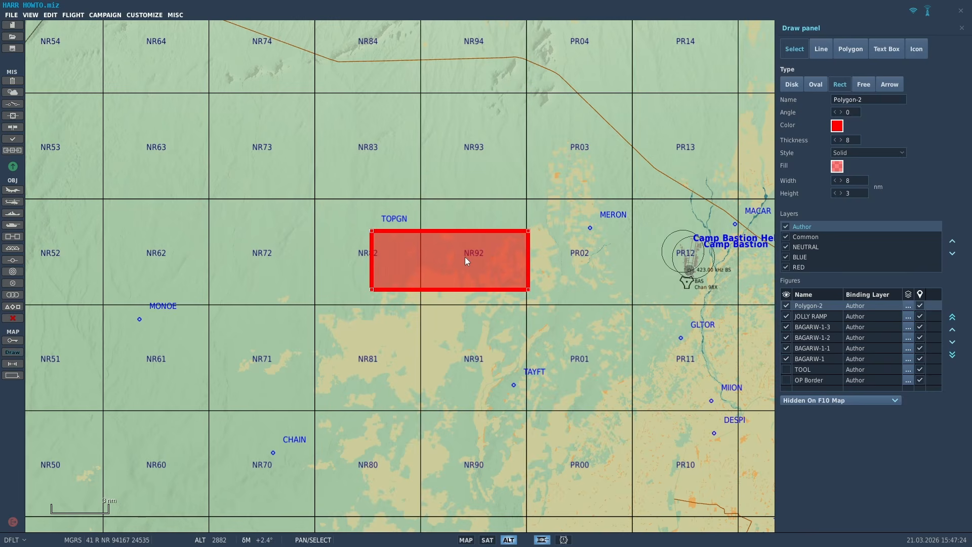
- Rotate the rectangle to an angle of 35
right_drag(502, 154, 480, 200)
scroll(390, 245, up, 3)
scroll(391, 245, up, 2)
right_drag(560, 304, 440, 163)
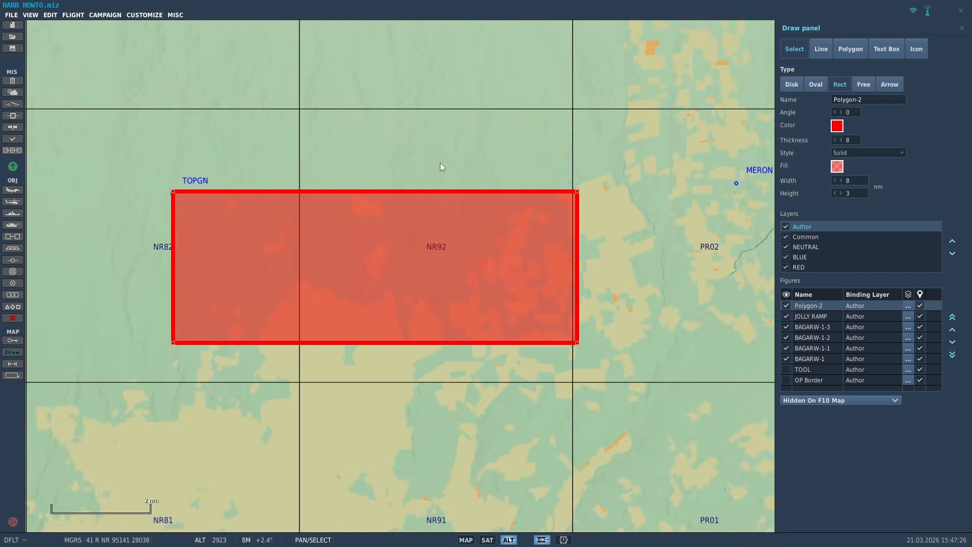
scroll(441, 162, down, 2)
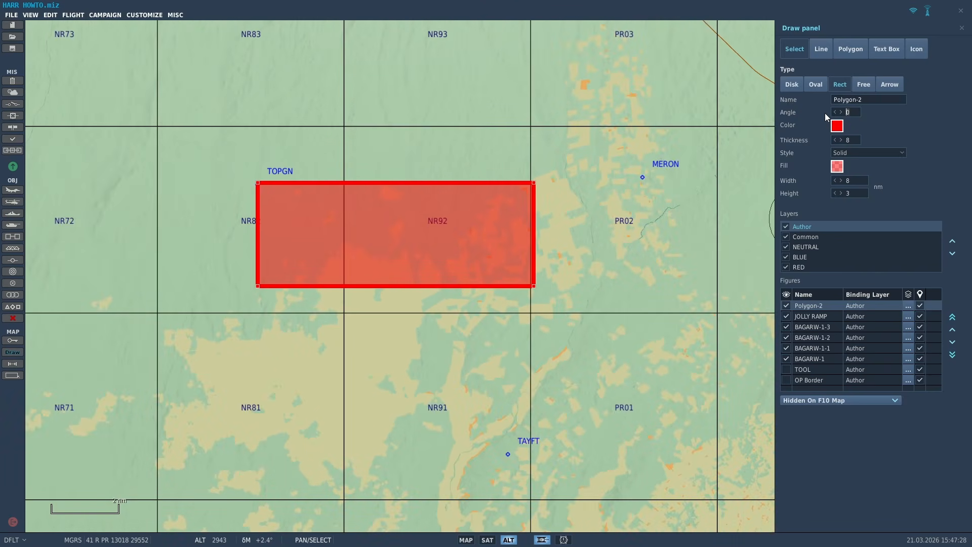
text(35)
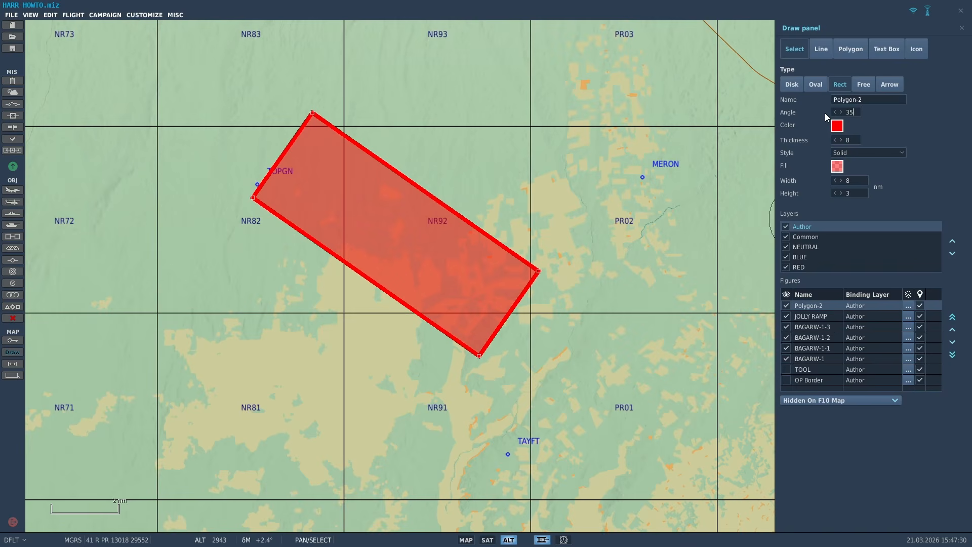
click(572, 162)
- Place a USA KC-130J refueling airplane group in grid square PR01, west of GLTOR
scroll(541, 284, up, 1)
right_drag(541, 284, 396, 223)
scroll(473, 218, down, 2)
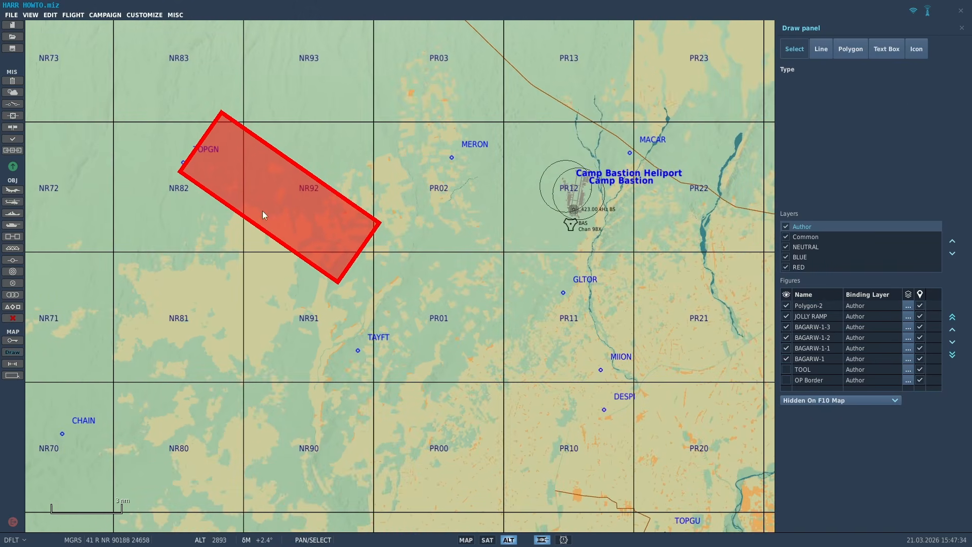
click(13, 190)
click(495, 278)
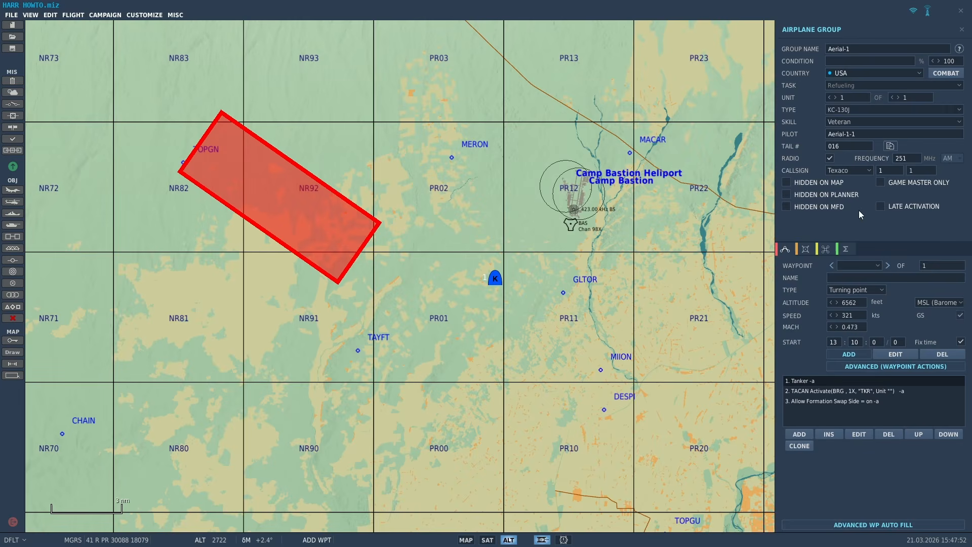
- Set the tanker's callsign to Talon and name the group TALON71 (71Y) 258
click(871, 171)
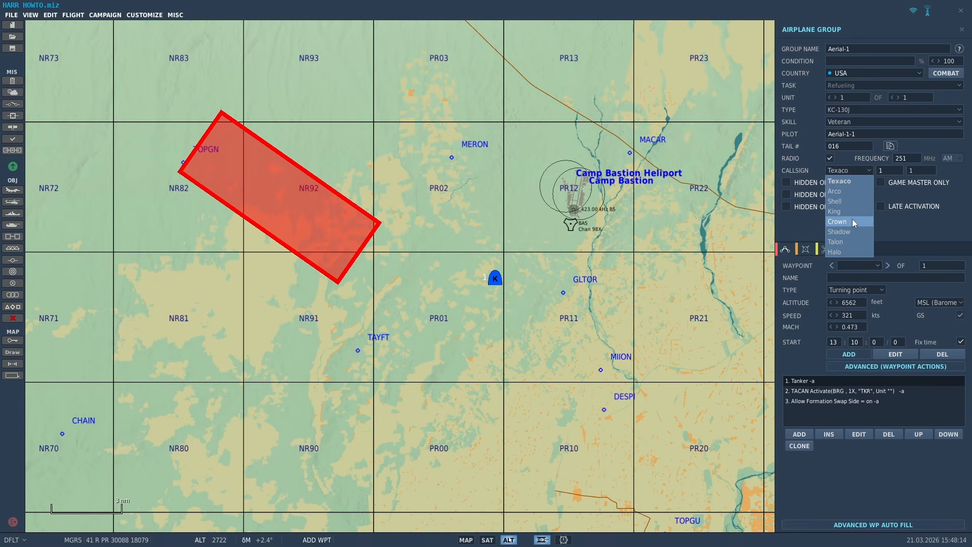
click(854, 242)
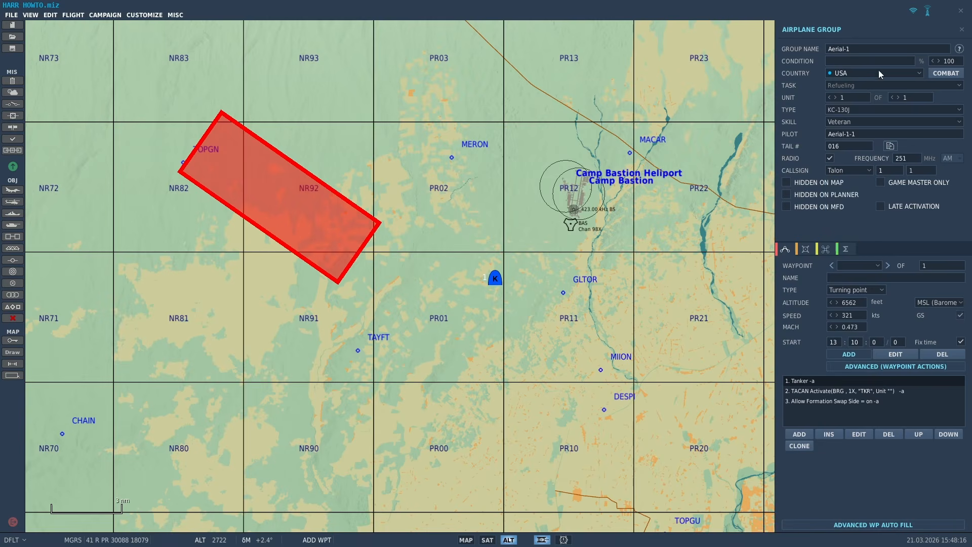
click(865, 49)
text(TALON)
text(7)
text(1)
text((71)
text())
text())
text( 258)
- Copy the group name into the pilot name, and set the radio frequency to 258 MHz and the callsign number to 71
drag(900, 52, 698, 59)
key(ctrl+c)
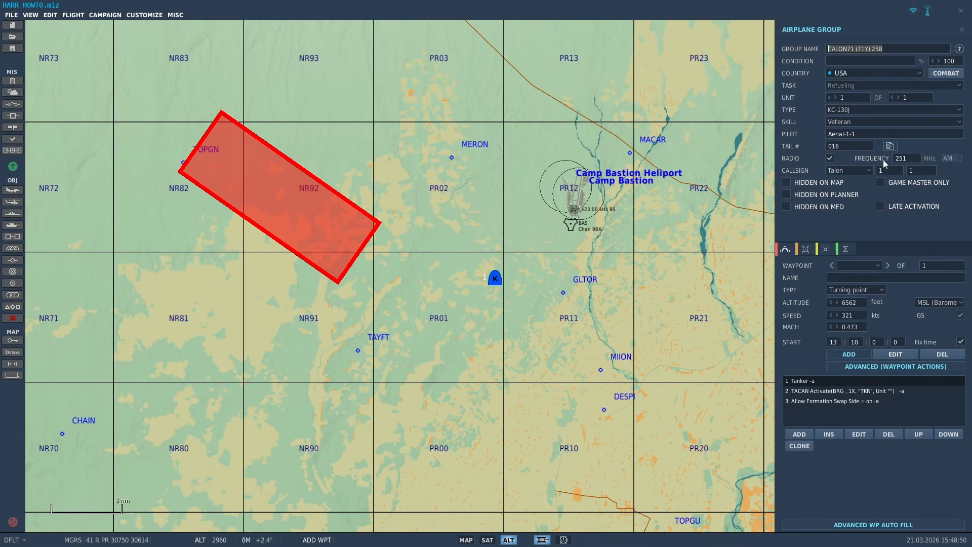
triple_click(868, 133)
key(ctrl+v)
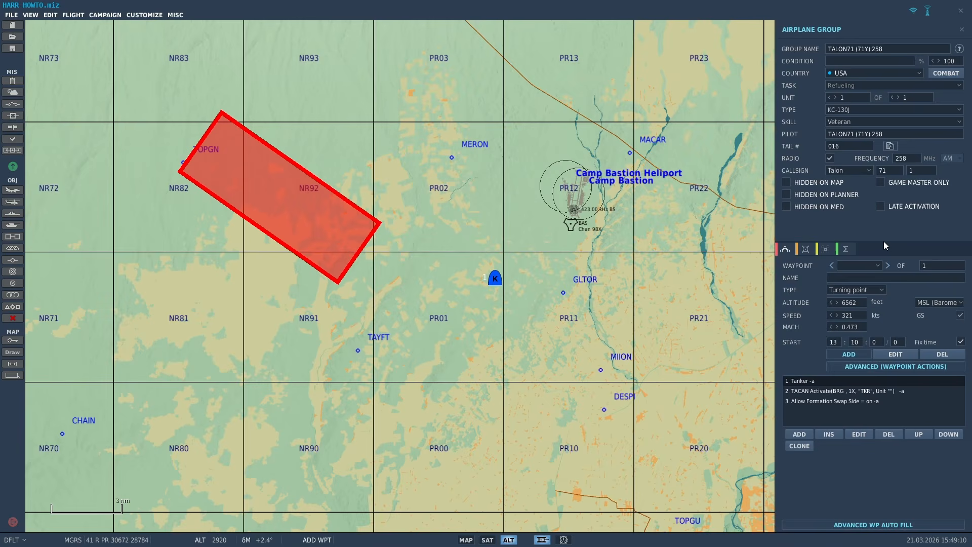
- Reduce the tanker's internal fuel to 70%
click(806, 249)
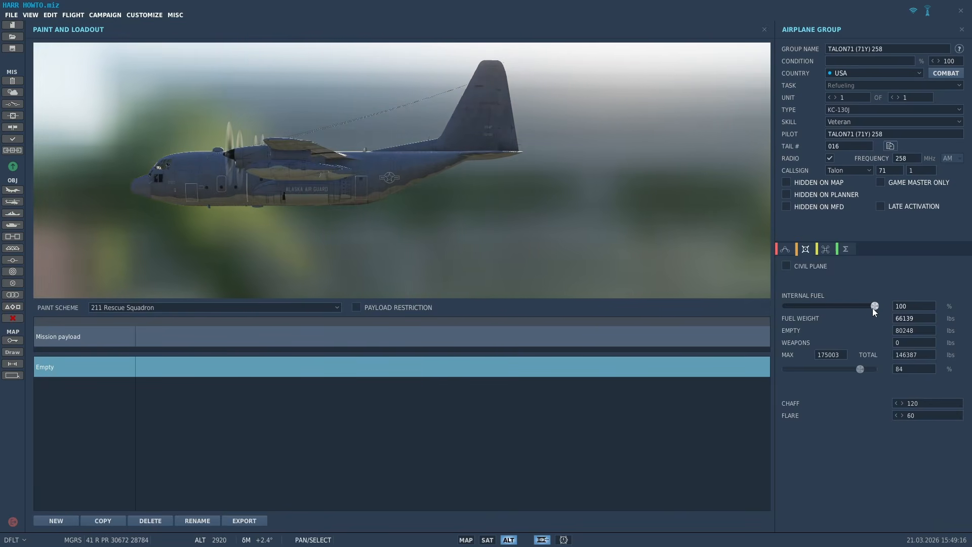
drag(873, 308, 847, 309)
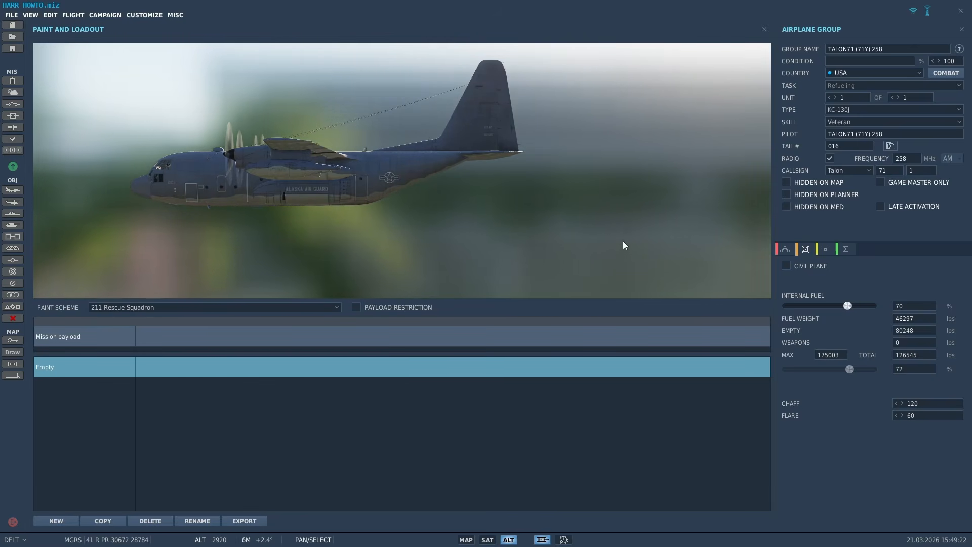
click(788, 253)
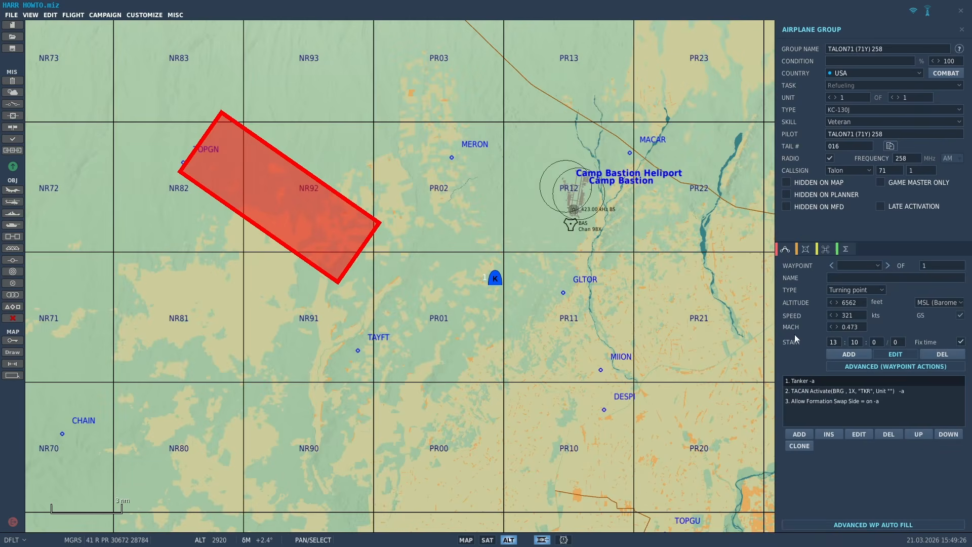
- Change the tanker's paint scheme to USAF 23WG/347ROG/71RQS HC-130J 10-5717 - AAR Config
click(806, 249)
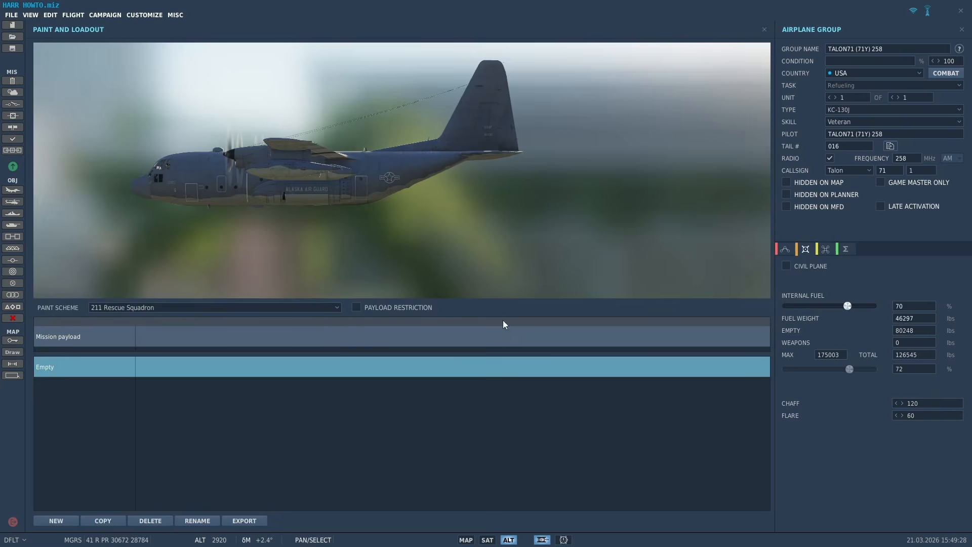
click(313, 308)
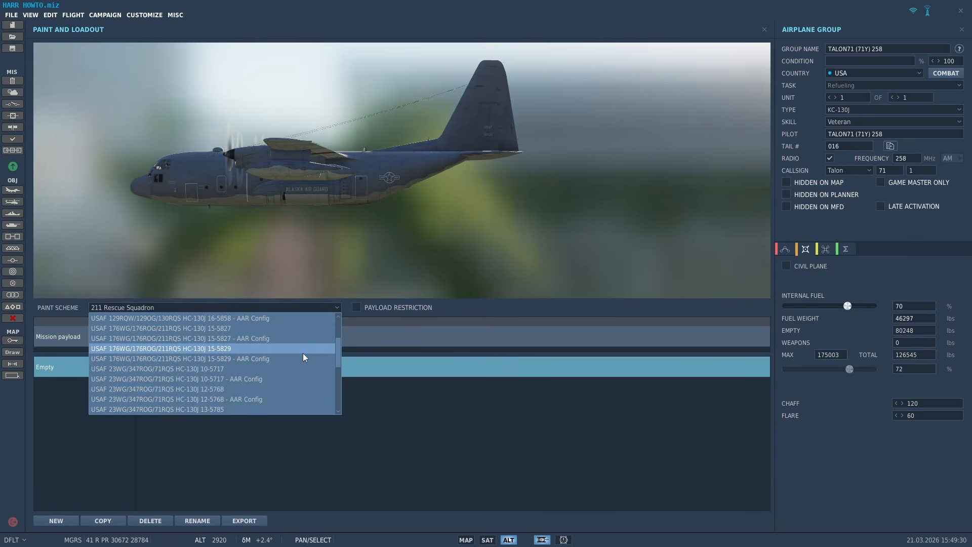
click(296, 378)
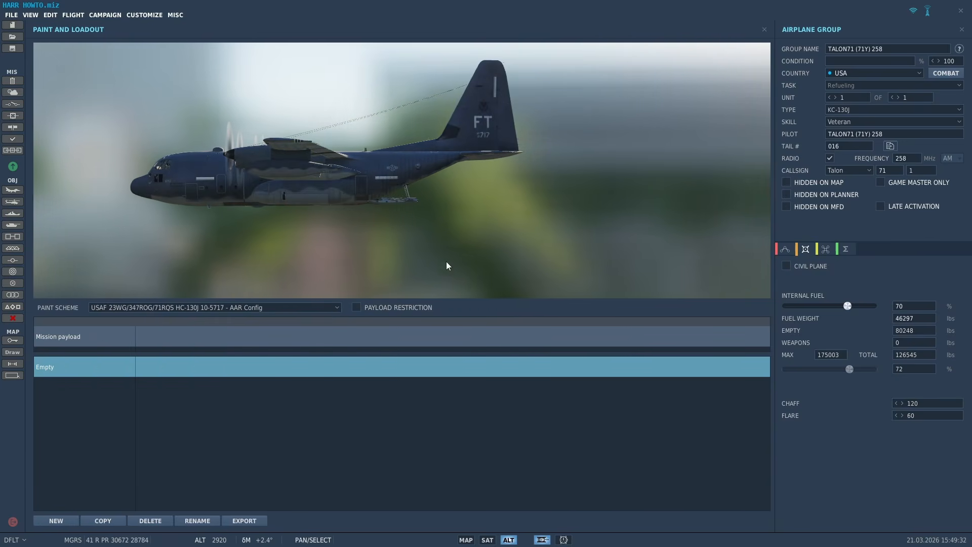
click(788, 251)
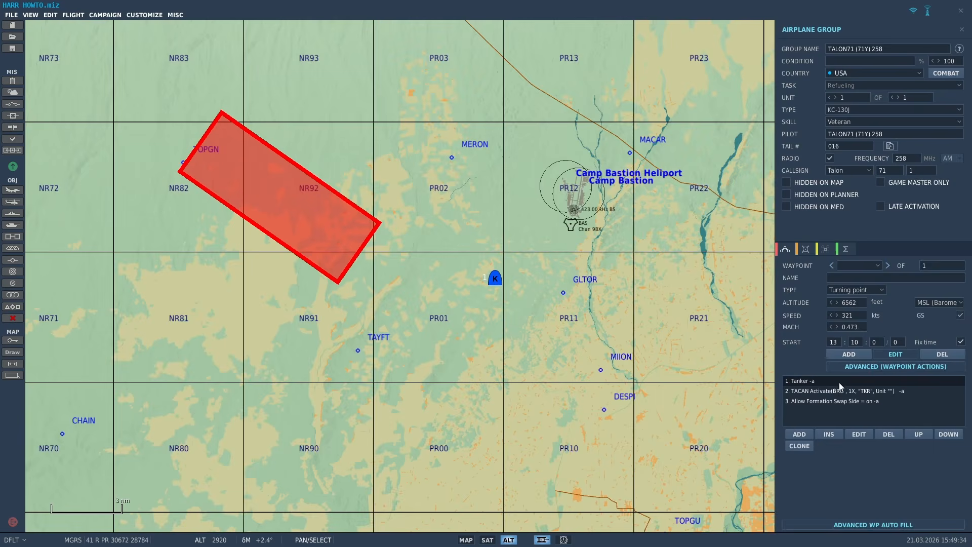
- Set the tanker's first waypoint to an altitude of 4000 feet and a speed of 300 kts
drag(433, 278, 526, 330)
scroll(543, 332, up, 1)
drag(619, 335, 589, 330)
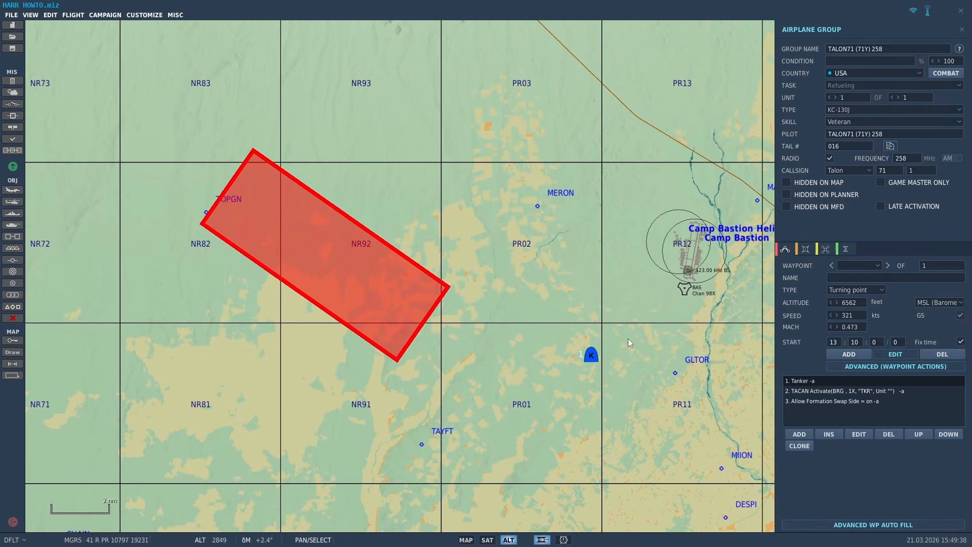
scroll(496, 320, up, 1)
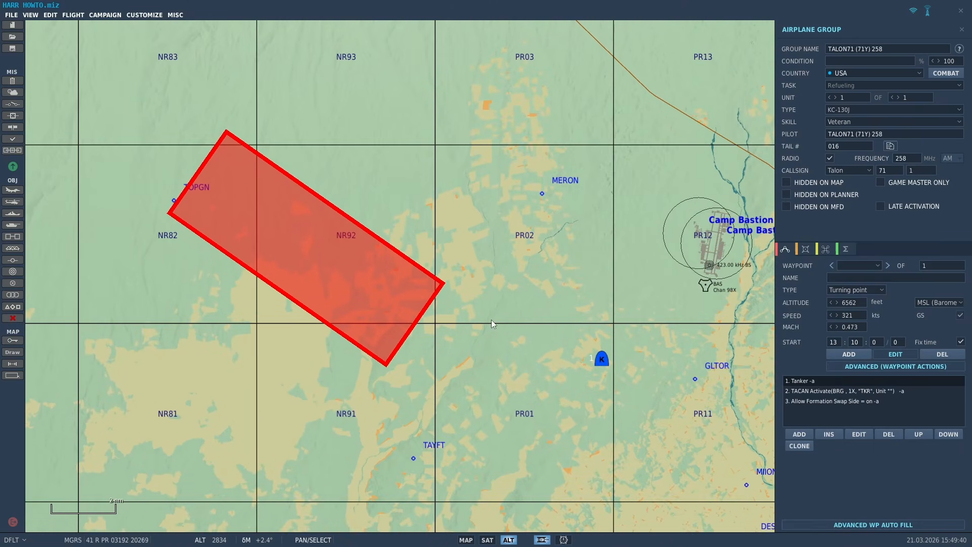
drag(491, 320, 488, 326)
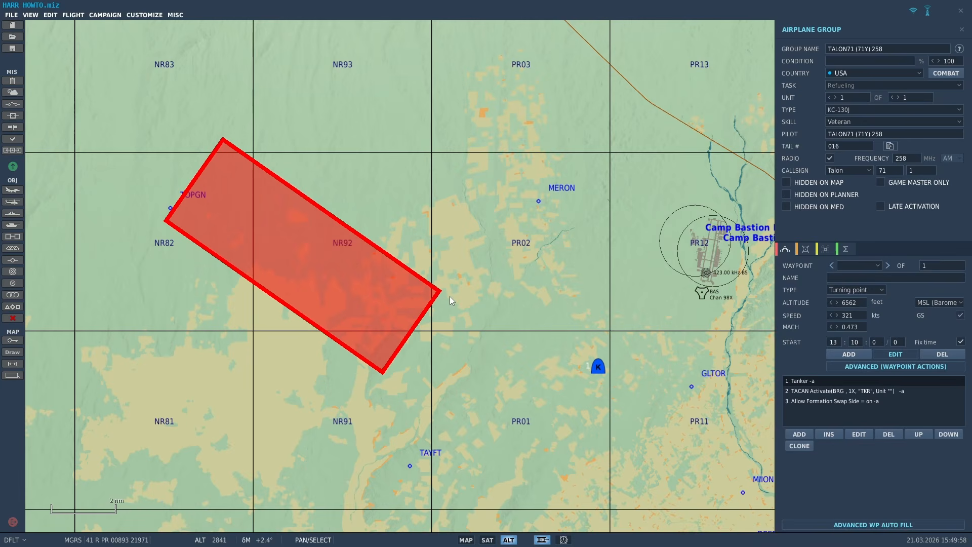
click(858, 304)
key(Delete)
key(Delete)
key(Delete)
key(Delete)
text(4000)
key(Delete)
key(Delete)
key(Delete)
text(300)
- Set the TACAN Activate command's channel mode to Y and its channel to 71
click(837, 390)
click(681, 327)
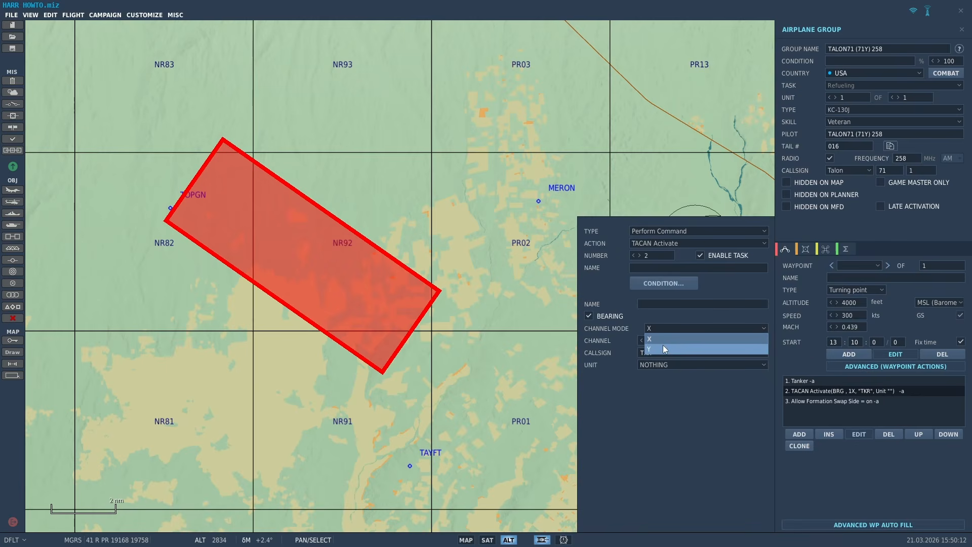
click(663, 344)
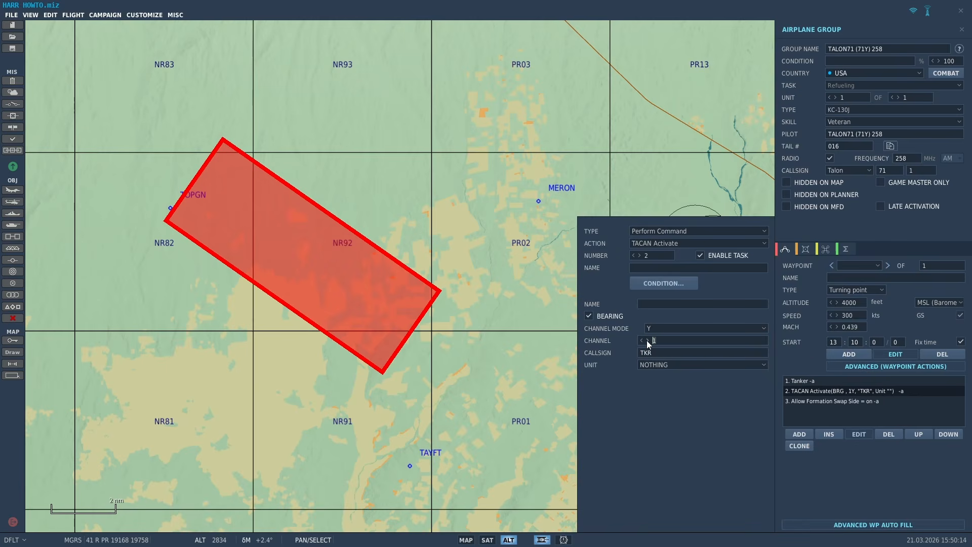
click(646, 340)
text(71)
- Set the TACAN callsign to TLN71 and assign it to unit TALON71 (71Y) 258
text(TLN)
click(661, 366)
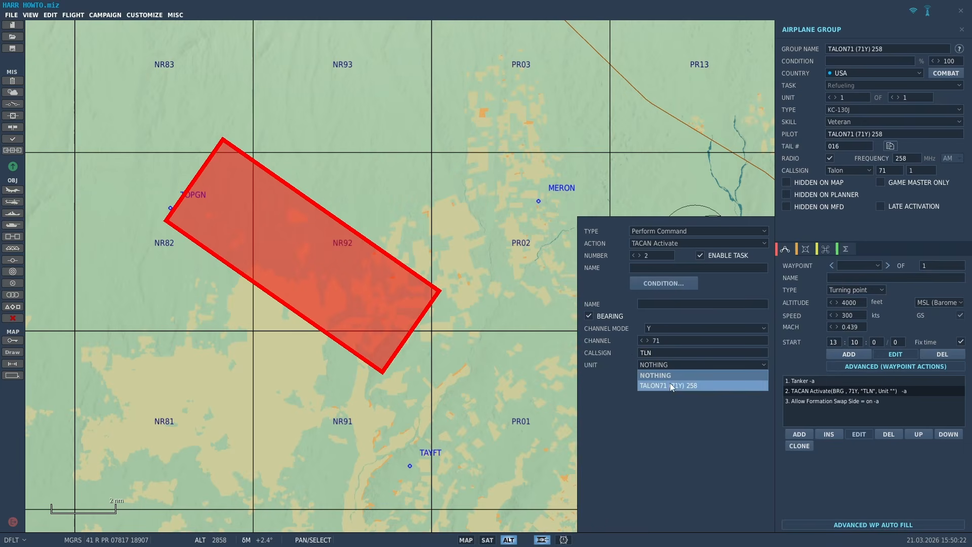
click(676, 387)
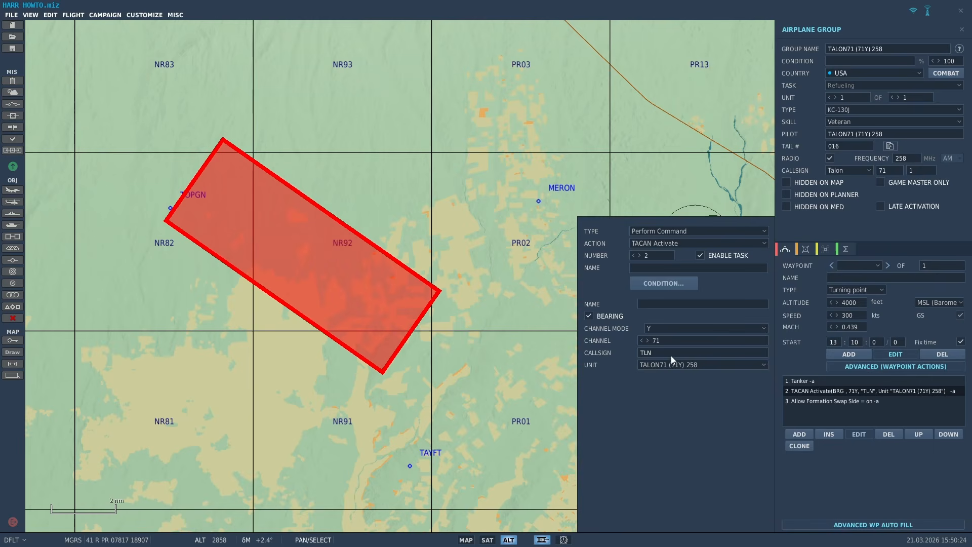
text(71)
click(542, 403)
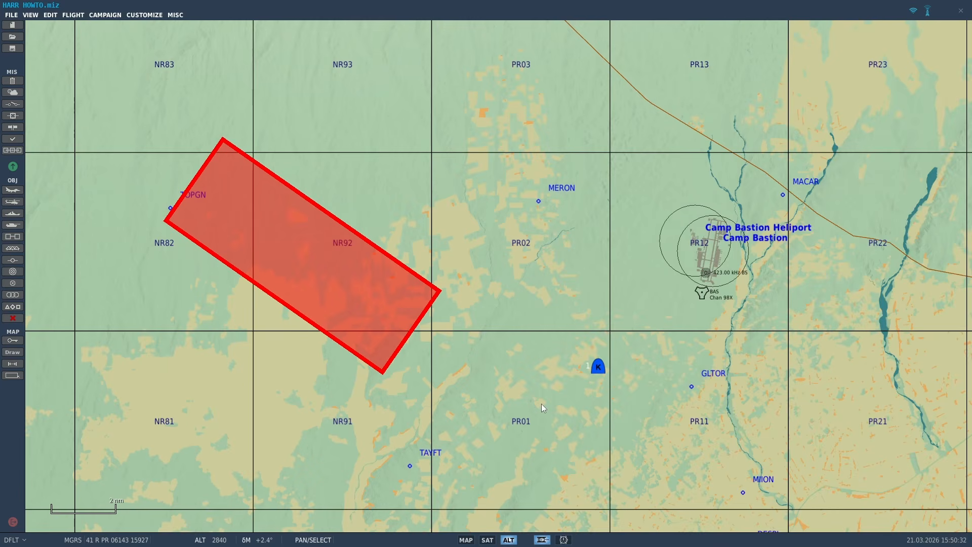
click(598, 366)
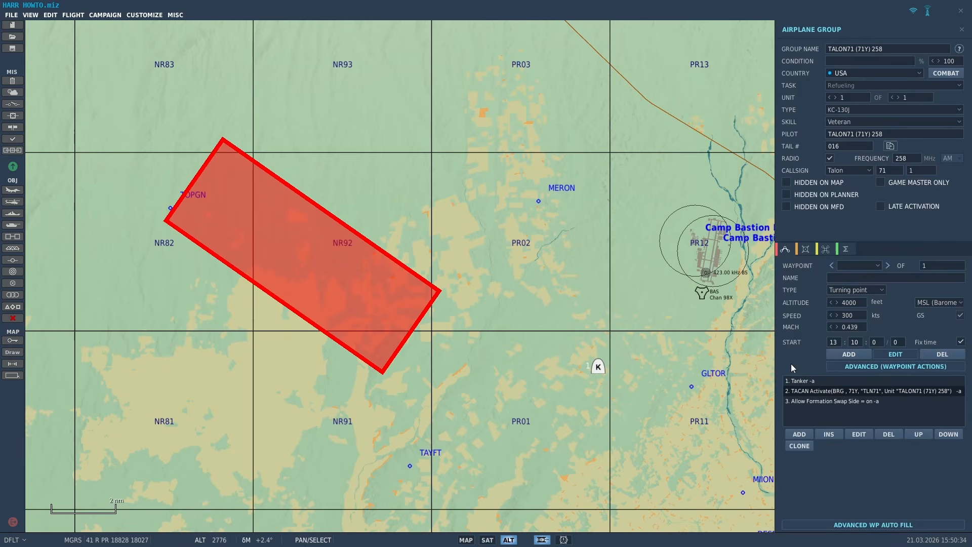
- Add two waypoints to the TALON71 tanker's route, one at the red rectangle's eastern corner and one at its northern corner
click(837, 354)
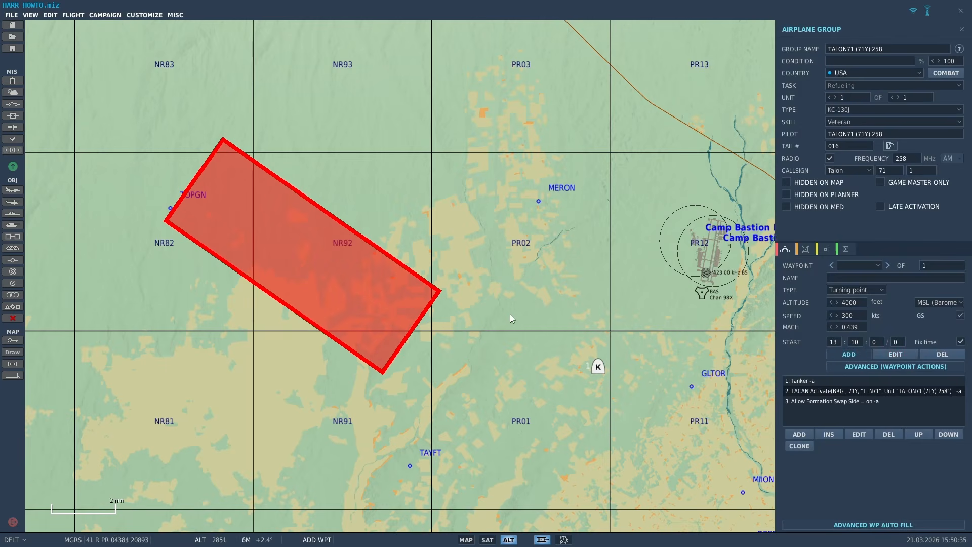
click(439, 292)
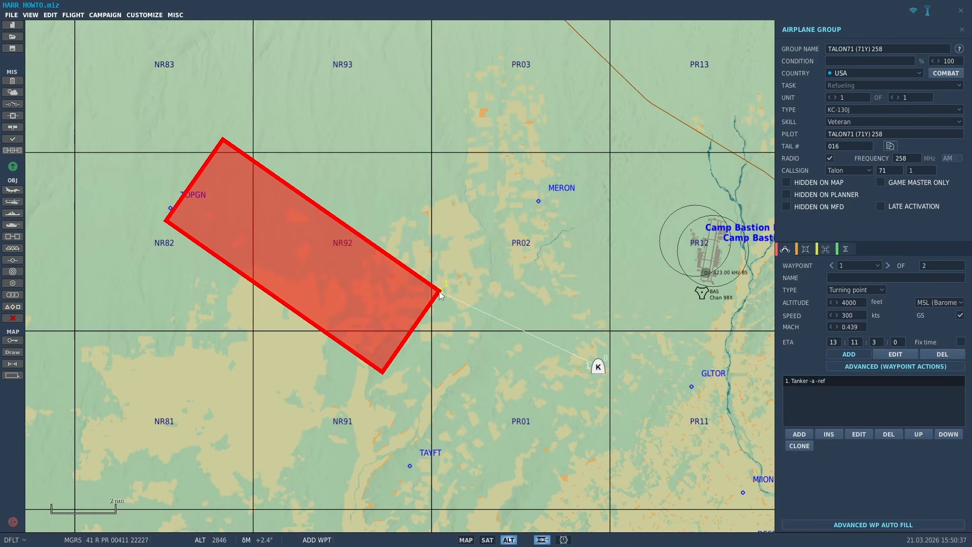
click(222, 141)
- Add an Orbit task at waypoint 1 with the Race-Track pattern, a speed of 115 kts and an altitude of 4000 feet
click(833, 266)
click(801, 434)
click(669, 243)
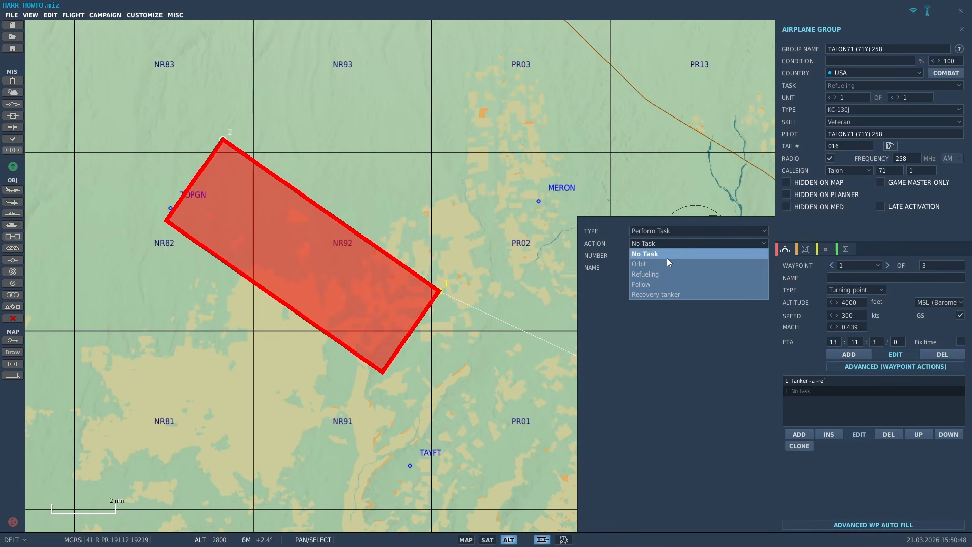
click(666, 262)
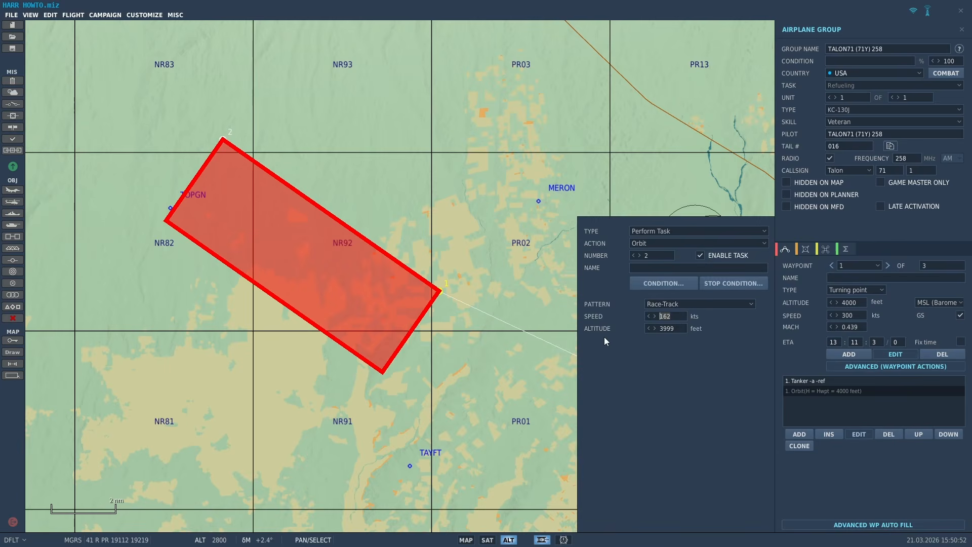
text(155)
text(115)
text(4000)
- Move the TALON71 tanker's start point slightly west on the map, closer to waypoint 1
click(524, 380)
drag(597, 371, 559, 368)
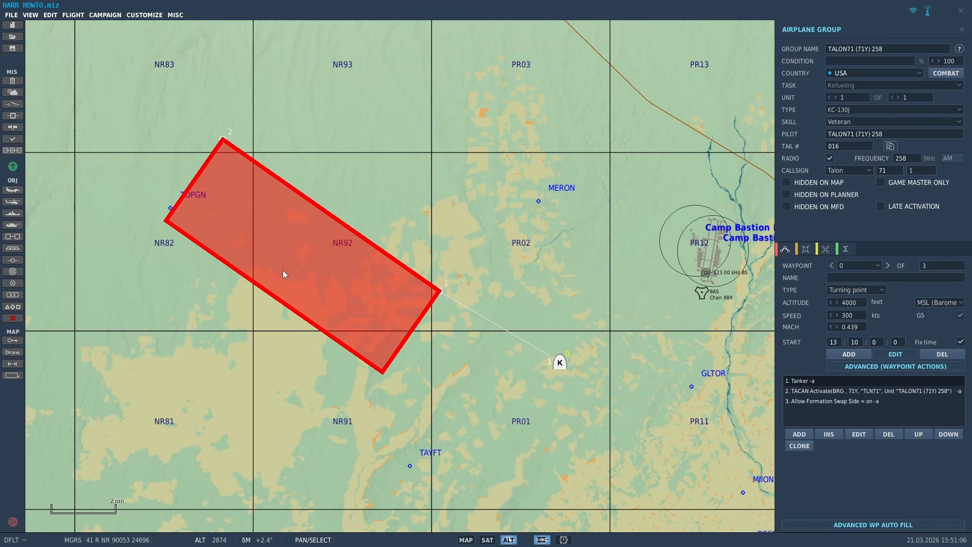
- Hide the red refueling-area rectangle Polygon-2 on the map and close the drawing tools
drag(404, 357, 478, 281)
scroll(478, 281, down, 3)
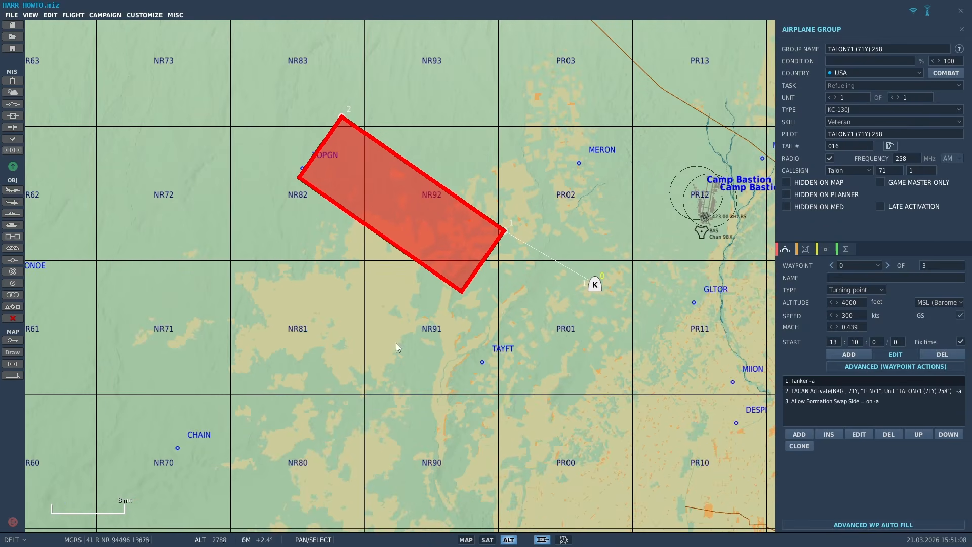
click(13, 352)
click(410, 218)
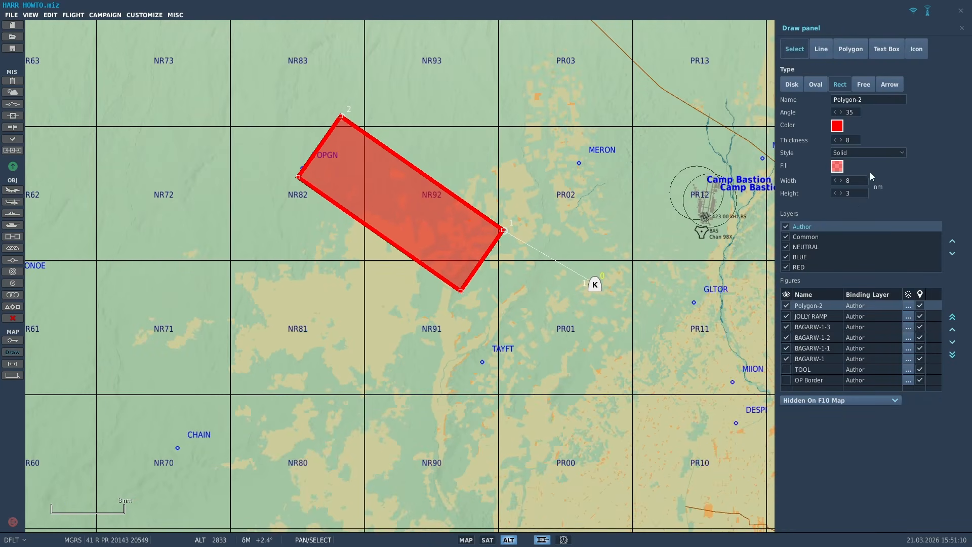
click(786, 305)
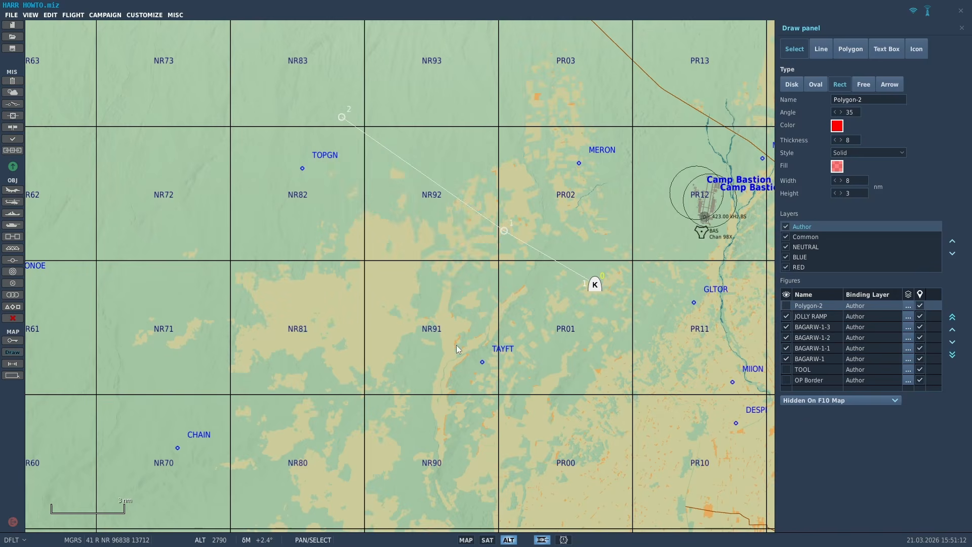
click(12, 353)
- Place a second KC-130J refueling group on the map at TAYFT
scroll(377, 266, down, 2)
mouse_move(391, 309)
mouse_down()
mouse_move(377, 266)
mouse_move(436, 208)
mouse_up()
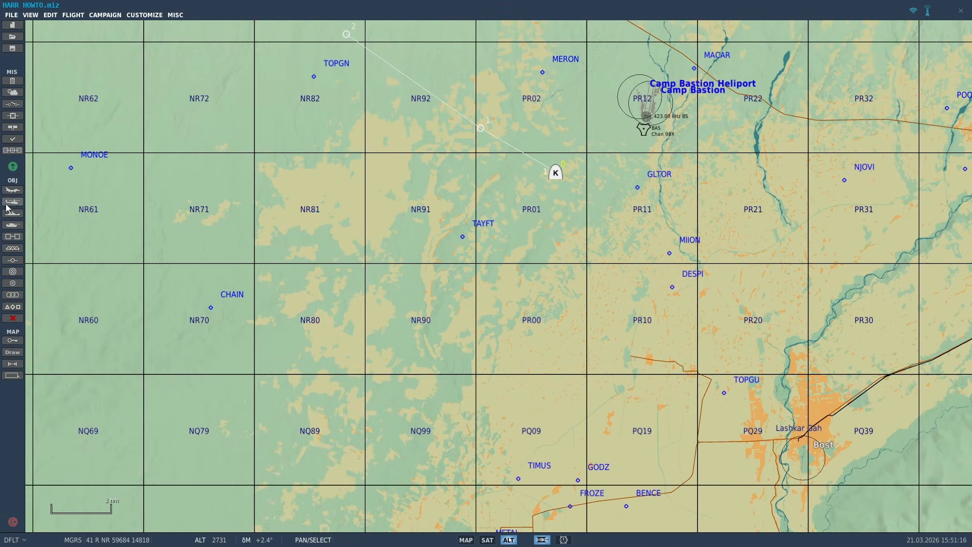
click(555, 172)
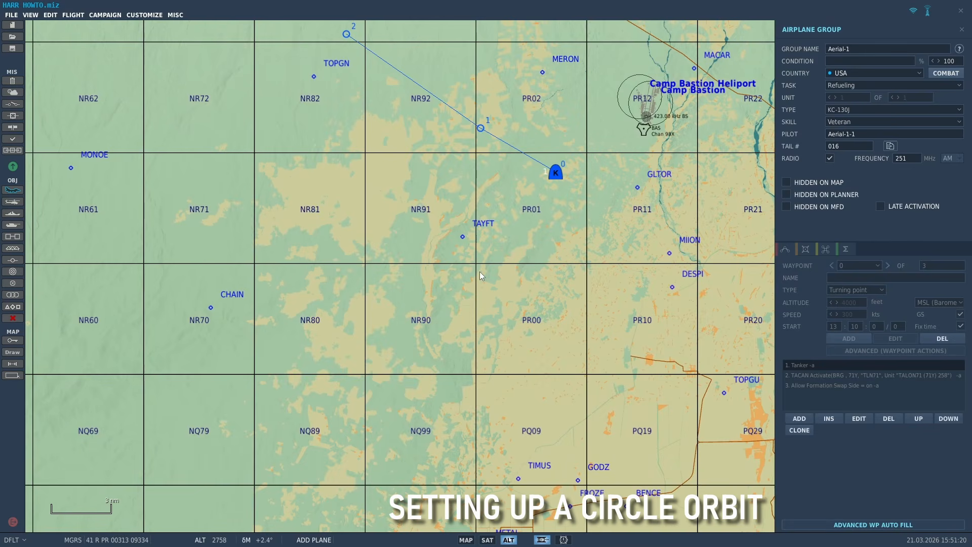
click(461, 243)
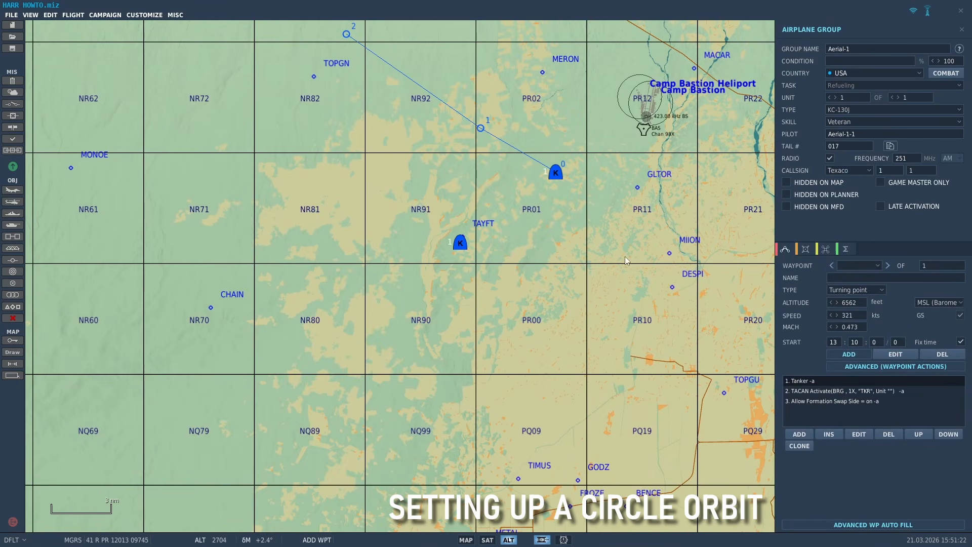
- Set the second tanker's callsign to Halo and name its group HALO74 (74Y) 258
right_drag(658, 94, 731, 276)
scroll(534, 339, up, 1)
right_drag(500, 397, 530, 308)
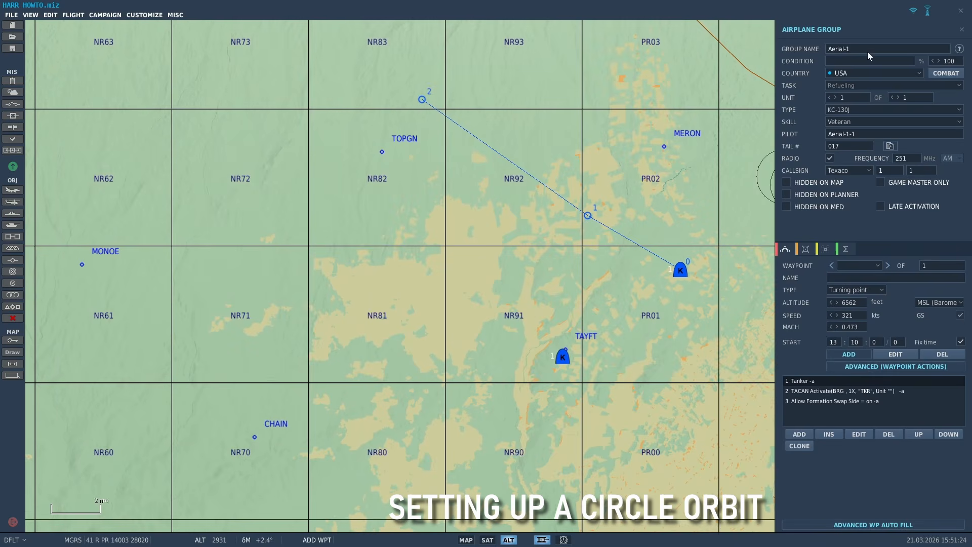
click(850, 171)
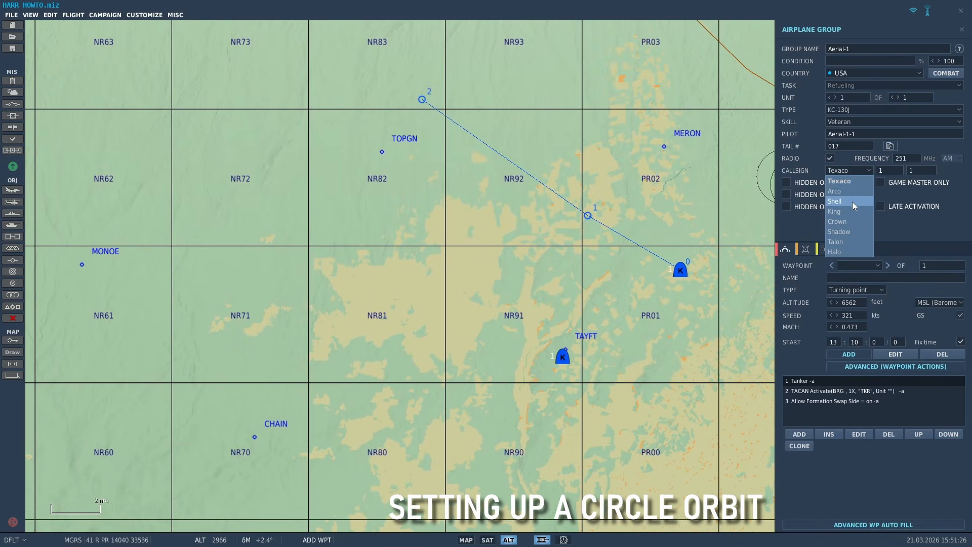
click(849, 250)
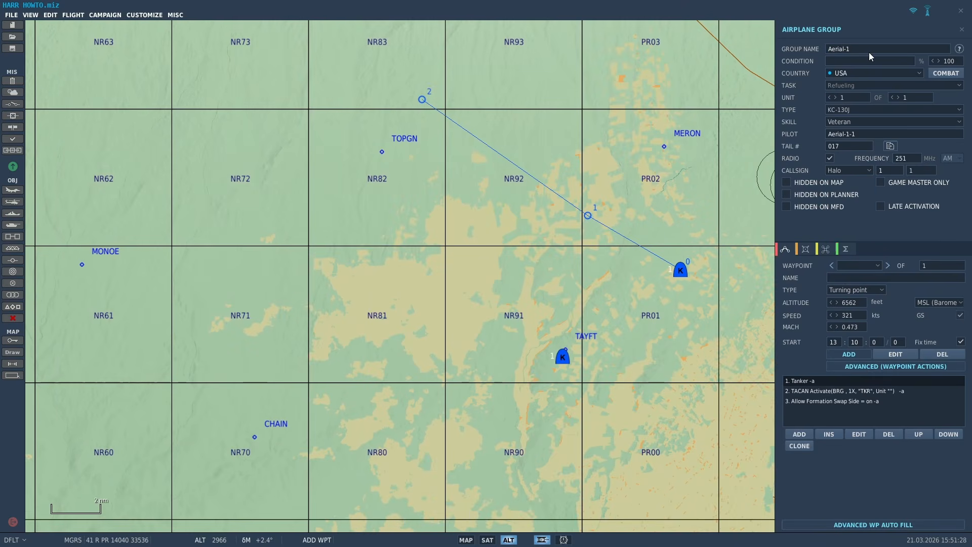
drag(868, 52, 788, 58)
text(HALO74 (74Y) 258)
- Copy the group name into the pilot name, and set the radio frequency to 258 MHz and the callsign number to 74
click(898, 51)
key(ctrl+c)
click(864, 134)
key(ctrl+v)
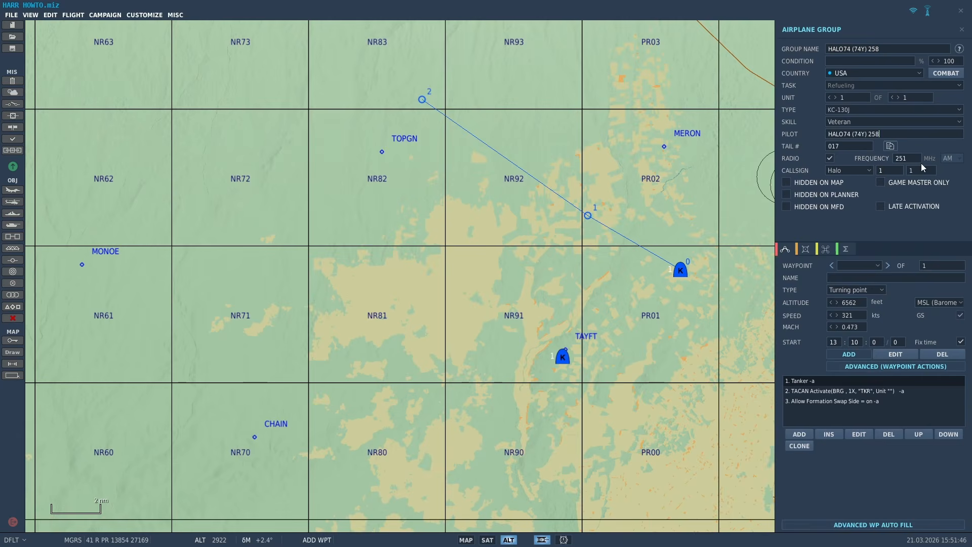
text(258)
text(74)
- Change the HALO74 tanker's paint scheme to USAF 355WG/563ROG/79RQS HC-130J 11-5719 and reduce its internal fuel to 70%
click(805, 248)
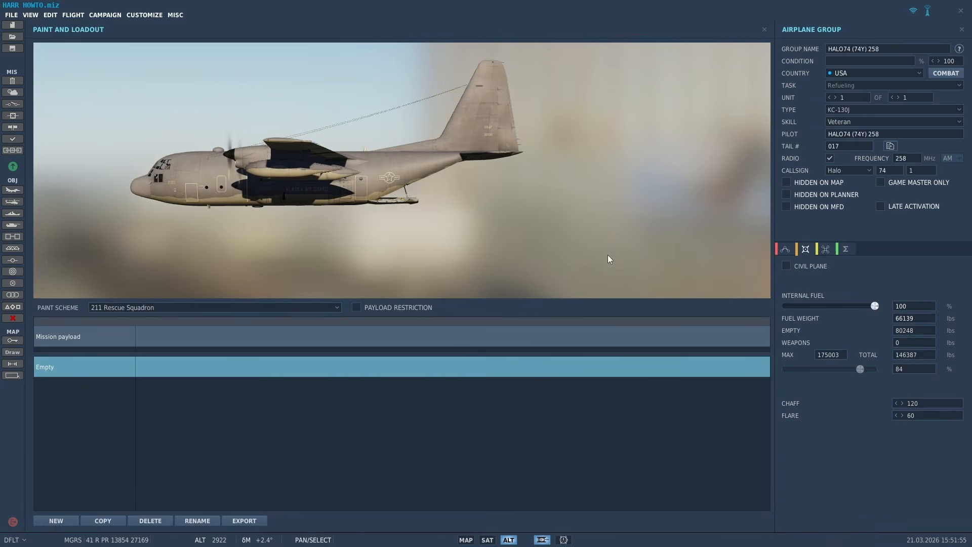
click(312, 307)
scroll(292, 366, down, 3)
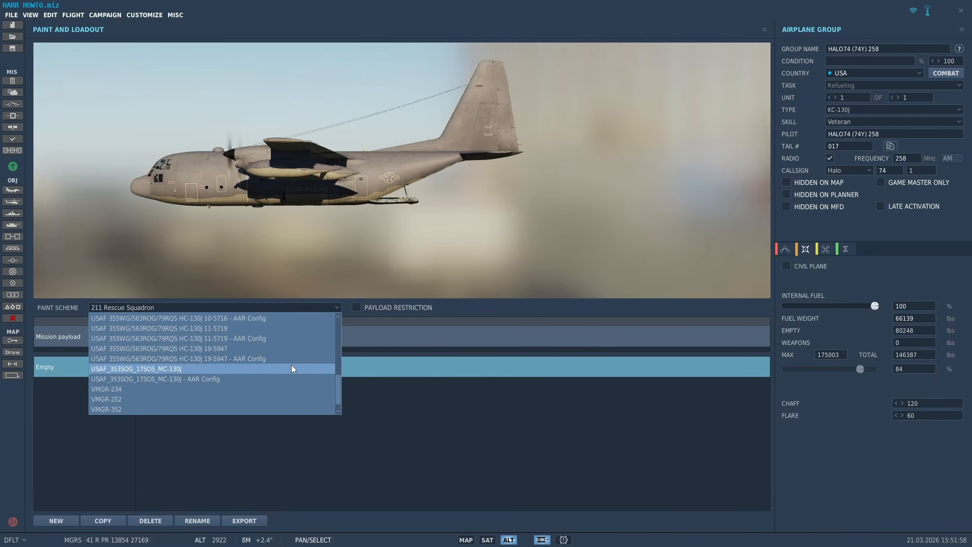
scroll(299, 348, up, 1)
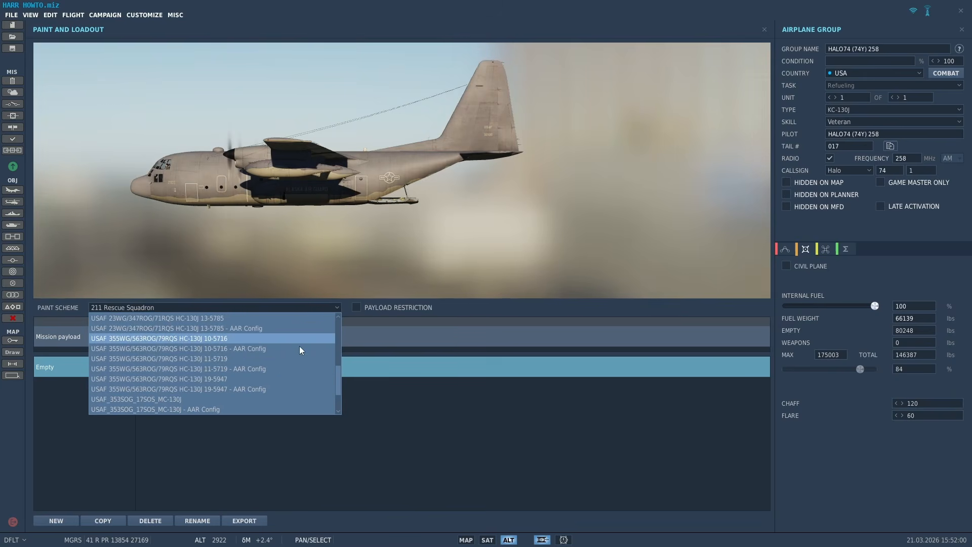
click(300, 358)
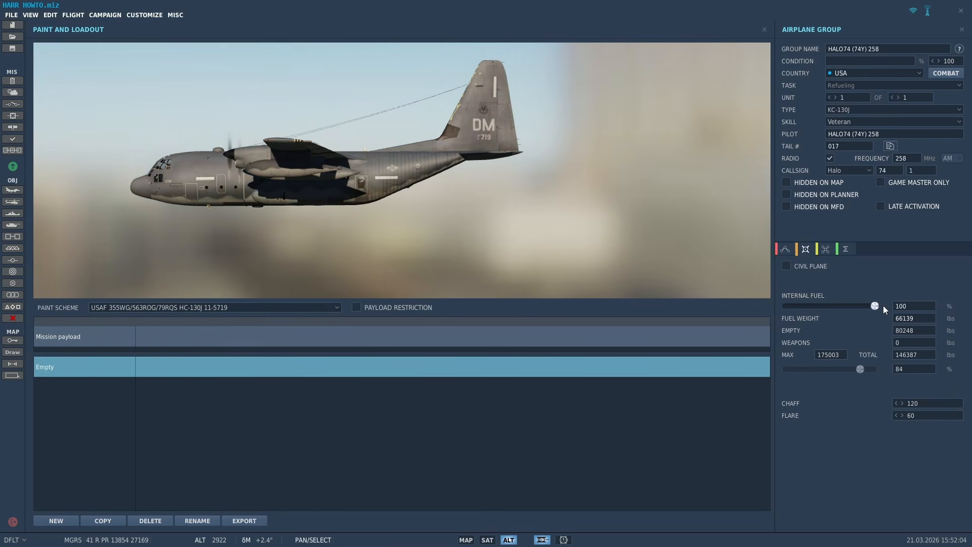
drag(875, 305, 846, 308)
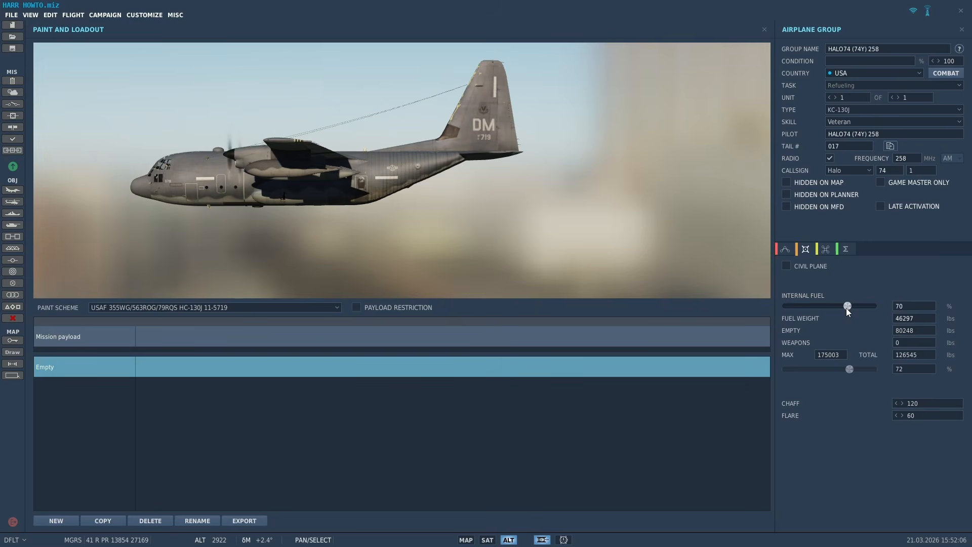
- Set the HALO74 tanker's TACAN Activate command to channel mode Y and channel 74
click(785, 250)
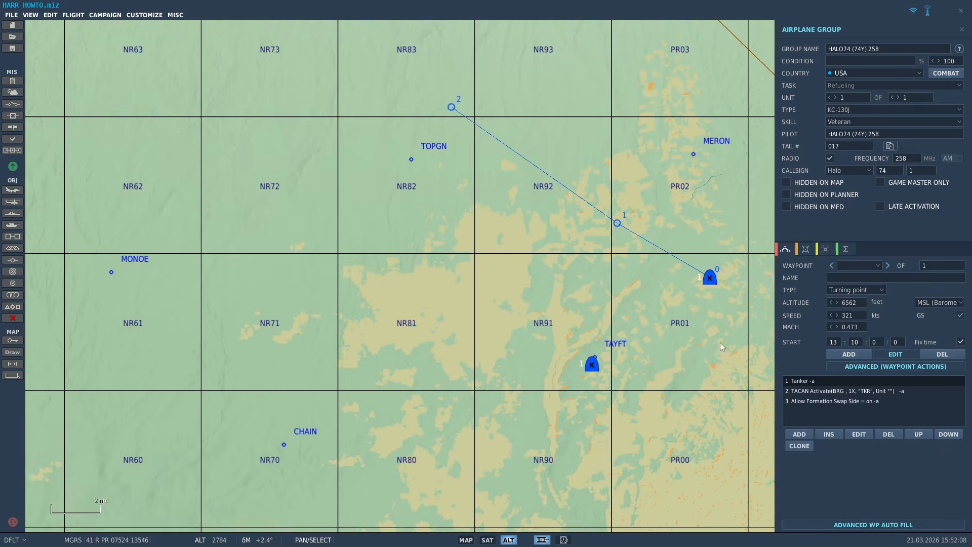
drag(720, 342, 739, 343)
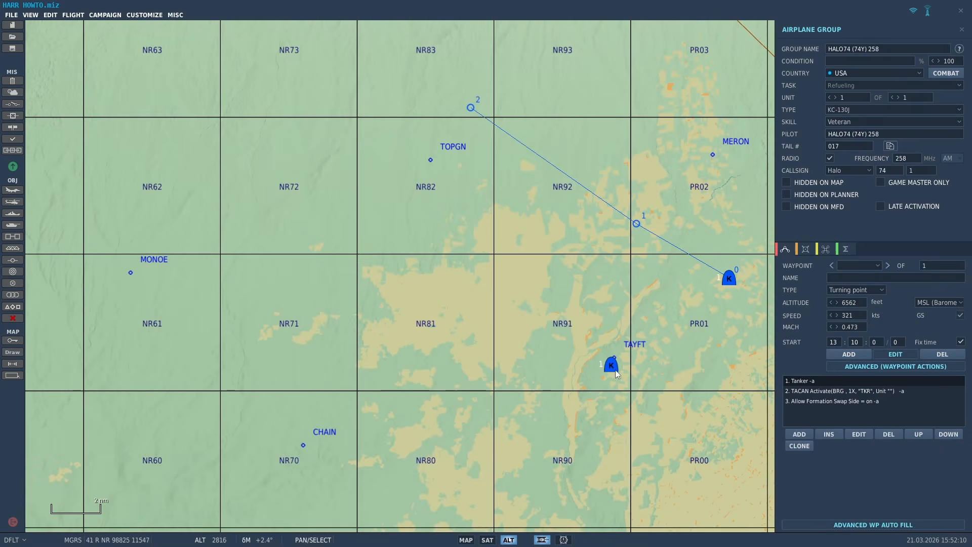
click(855, 390)
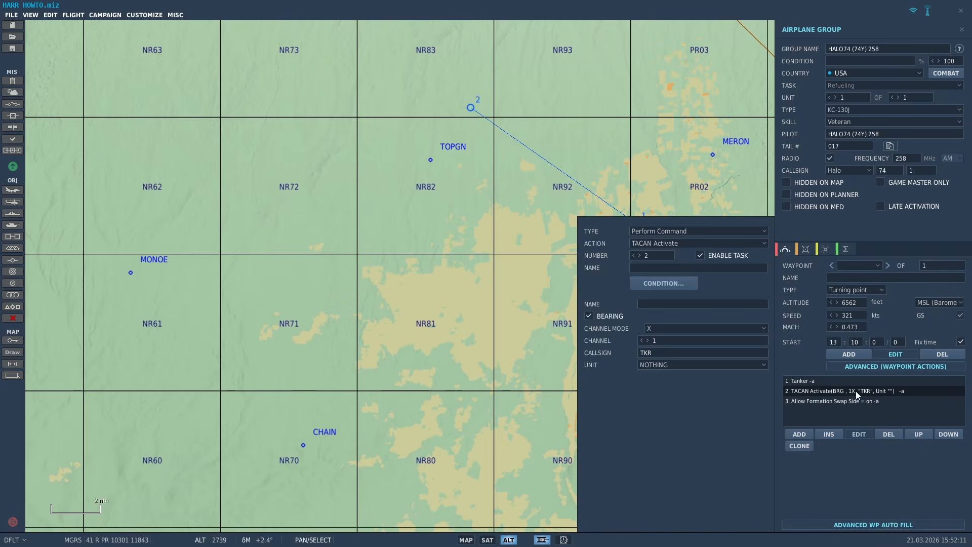
click(699, 328)
click(657, 348)
text(74)
- Set the TACAN callsign to HLO74 and assign it to unit HALO74 (74Y) 258
key(BackSpace)
key(BackSpace)
key(BackSpace)
text(HLO74)
click(661, 367)
click(654, 388)
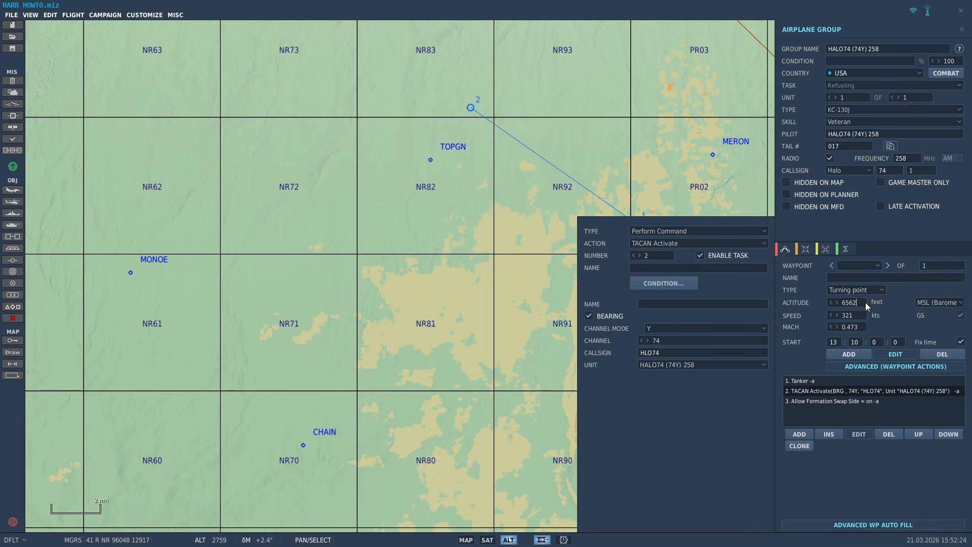
- Set the HALO74 tanker's starting waypoint to an altitude of 4000 feet and a speed of 300 kts
text(4000)
text(300)
click(550, 378)
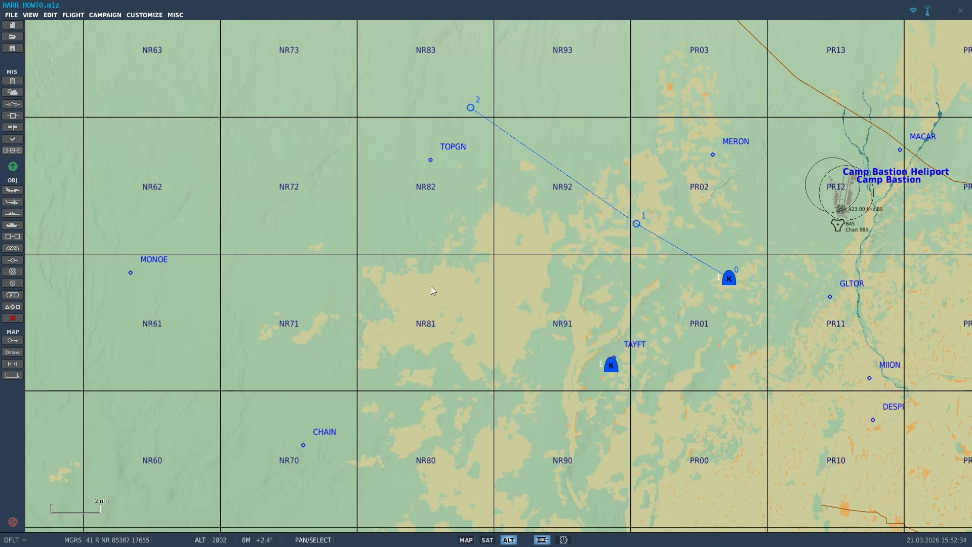
- Add a waypoint for the HALO74 tanker to the west in grid square NR81
click(611, 364)
click(848, 356)
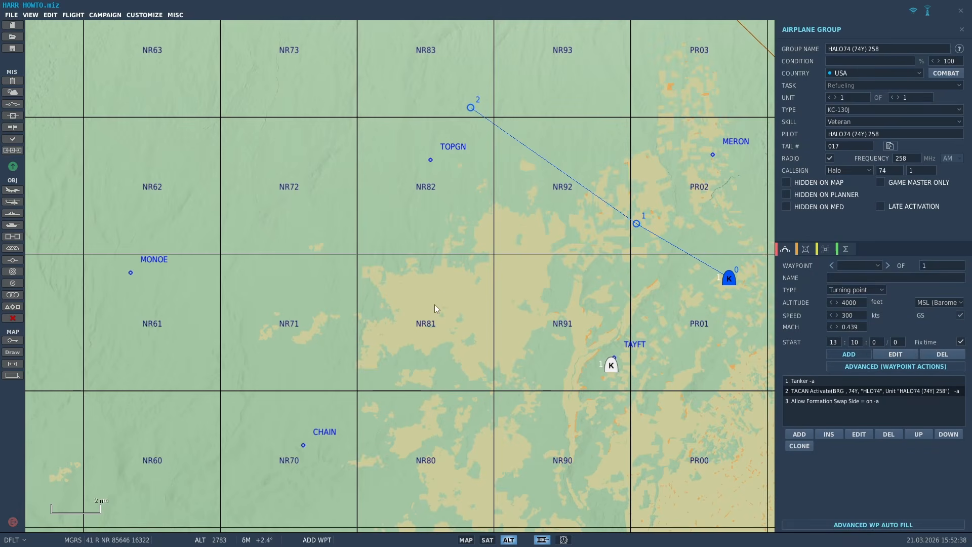
click(434, 304)
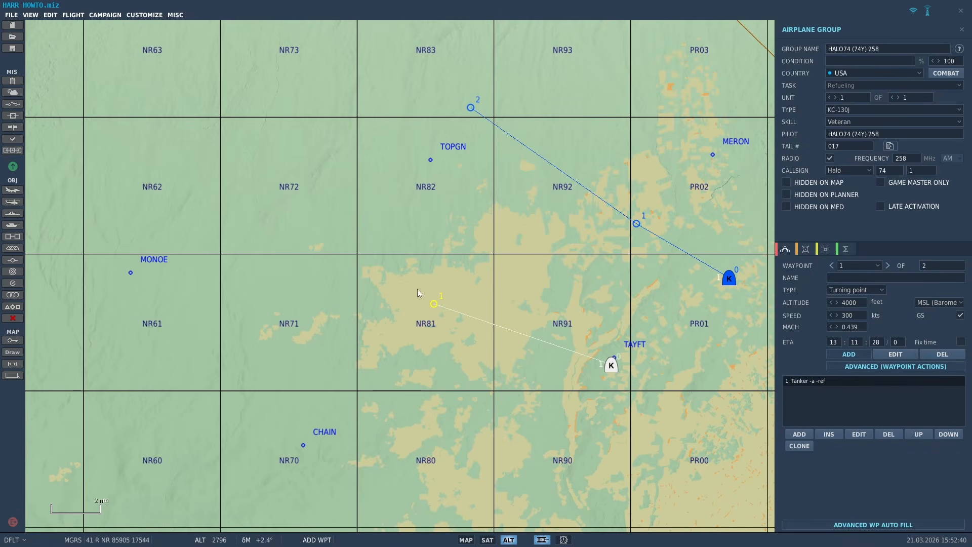
- Add an Orbit task at HALO74's waypoint 1 with the Circle pattern, a speed of 115 kts and an altitude of 4000 feet
click(799, 434)
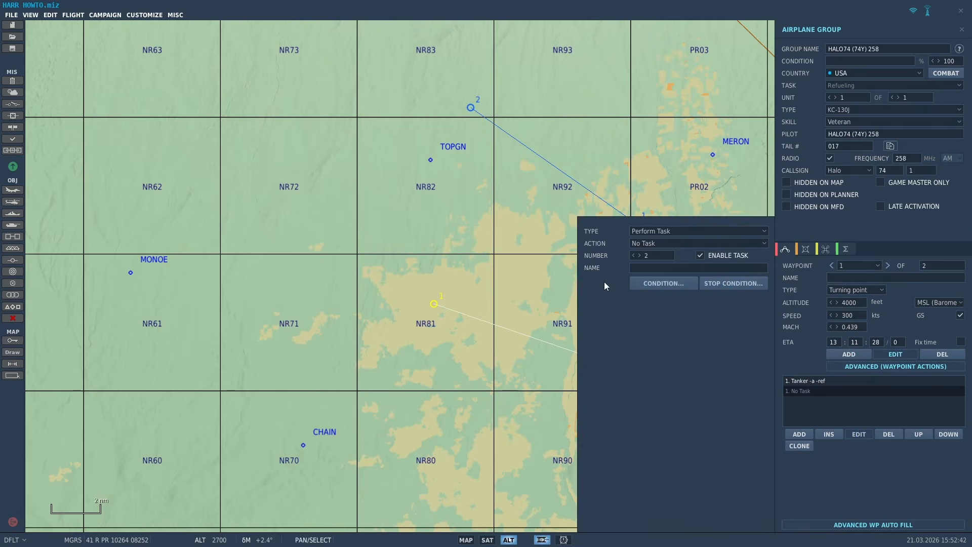
click(648, 244)
click(650, 258)
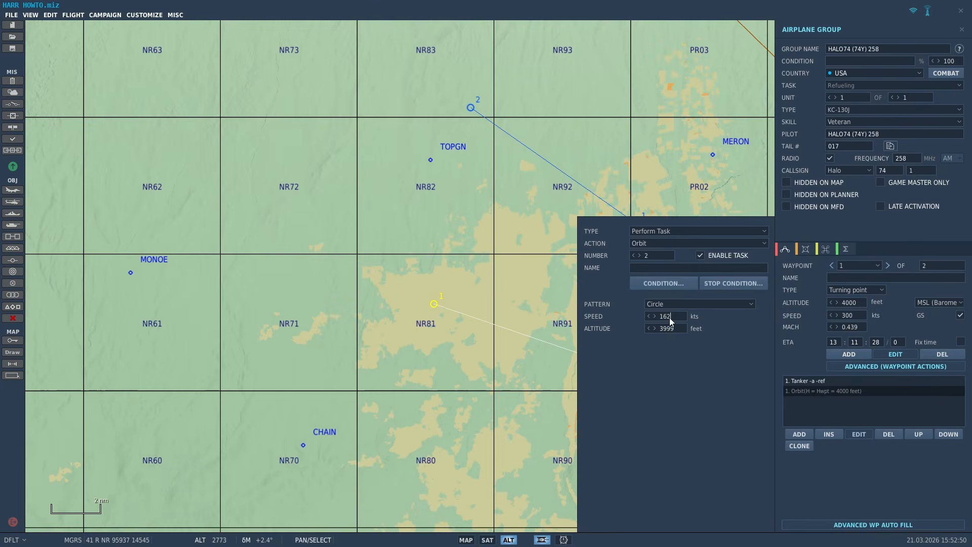
drag(669, 318, 628, 311)
text(115)
text(4000)
click(531, 403)
- Place a third KC-130J refueling group southeast of MONOE, near the western edge of grid square NR71
drag(558, 394, 357, 287)
scroll(602, 281, down, 1)
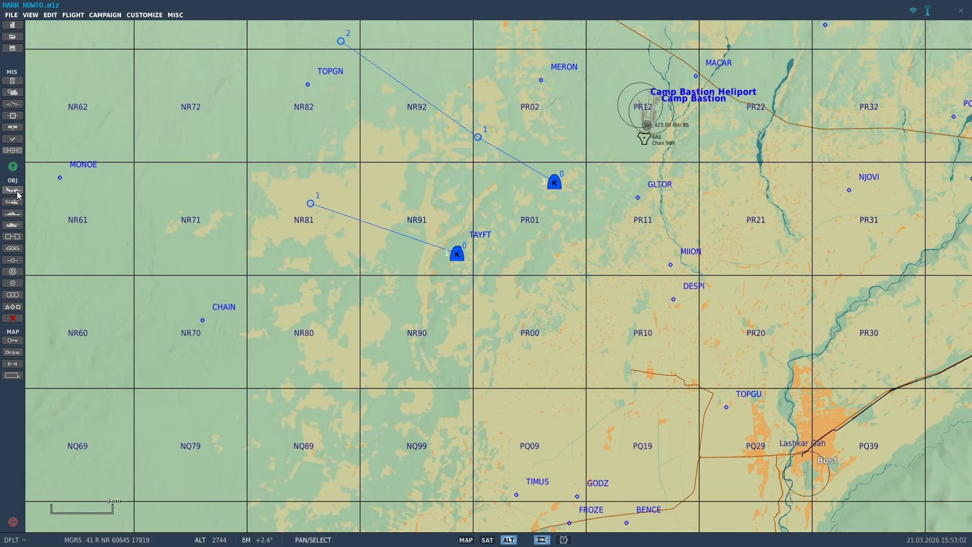
drag(324, 257, 333, 304)
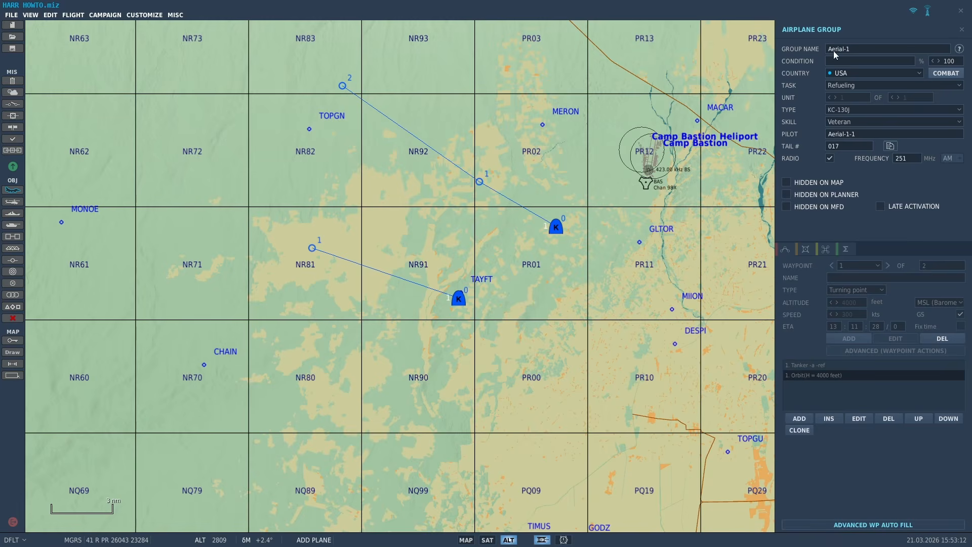
right_drag(410, 201, 578, 247)
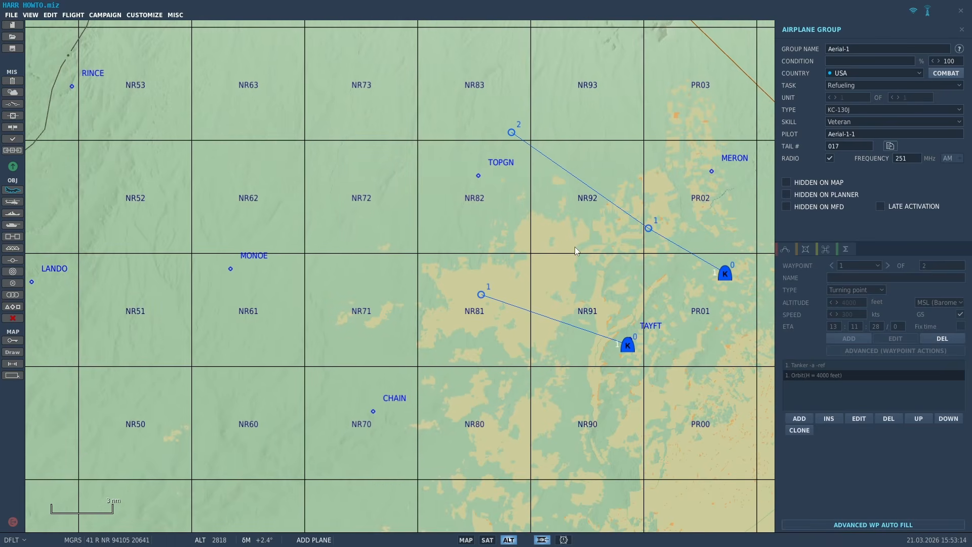
click(313, 320)
- Set the new tanker's callsign to King and name its group "KING78 (78Y) 258"
scroll(375, 366, up, 3)
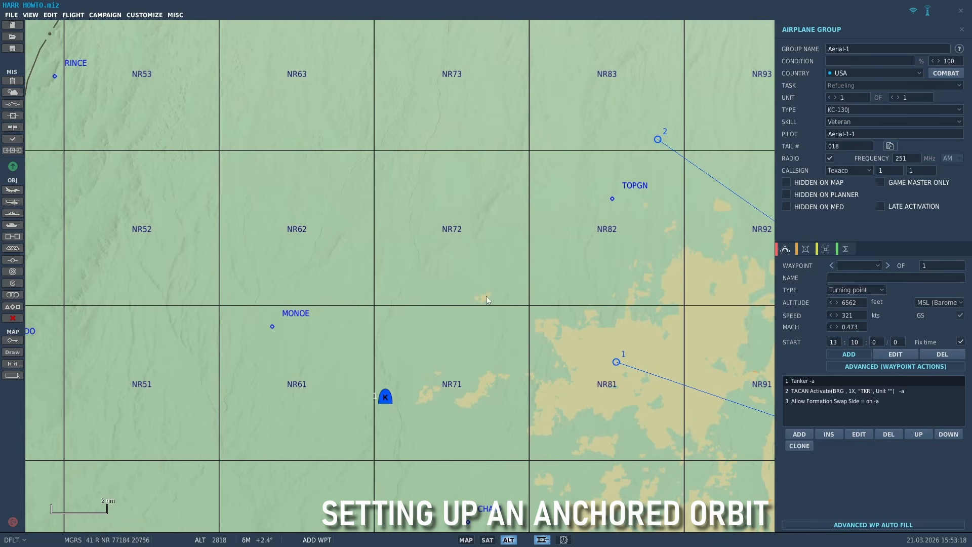
right_drag(529, 355, 446, 341)
scroll(445, 340, up, 1)
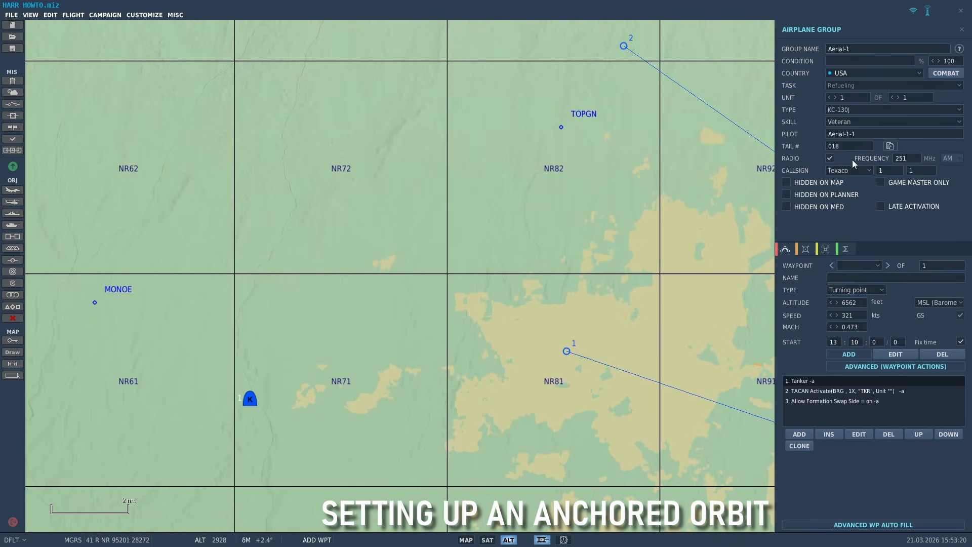
click(857, 171)
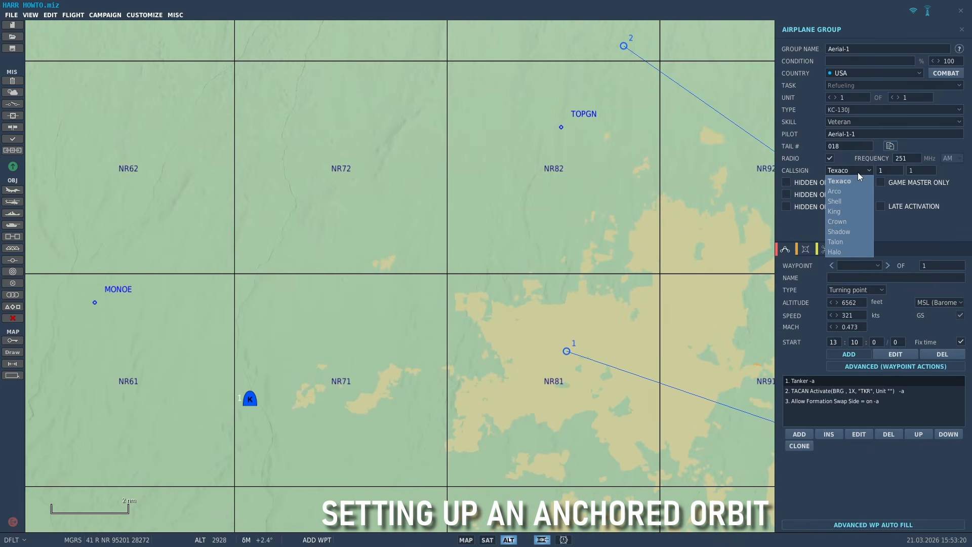
click(853, 209)
click(860, 50)
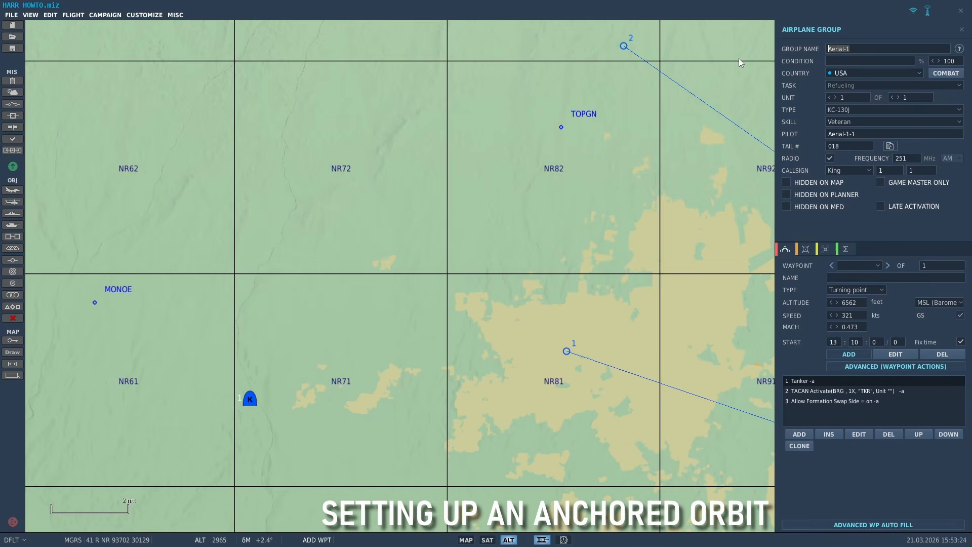
text(KING78)
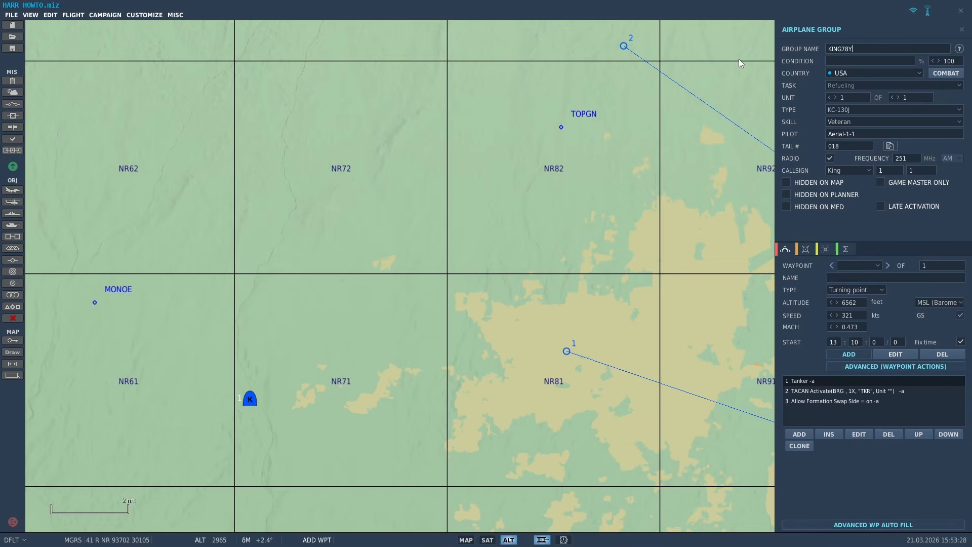
text( (78Y) 258)
- Copy the group name into the pilot name, and set the radio frequency to 258 MHz and the callsign number to 78
drag(897, 47, 782, 59)
key(ctrl+c)
double_click(862, 134)
key(ctrl+v)
text(258)
click(879, 173)
- Give the KING78 tanker the USAF_353SOG_17SOS_MC-130J - AAR Config paint scheme and reduce its internal fuel to 70%
click(805, 255)
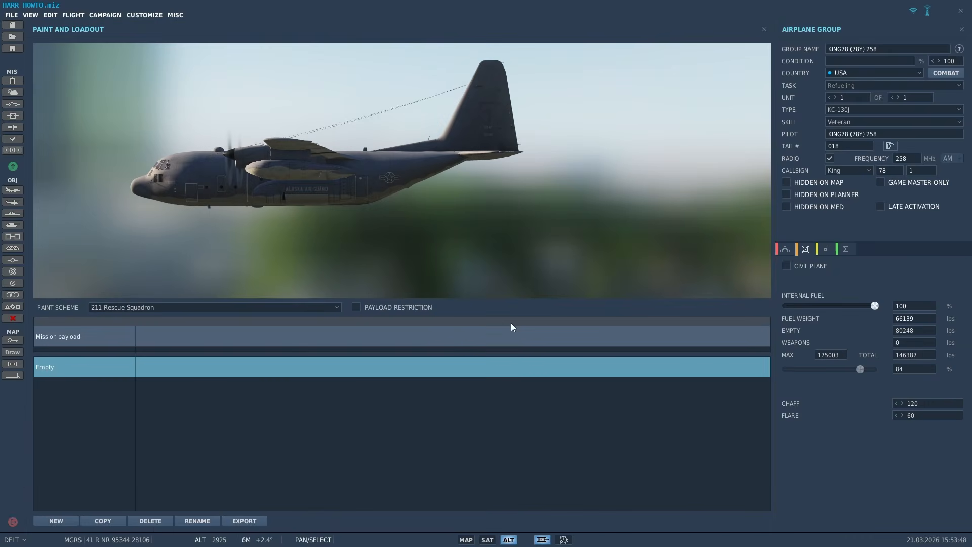
click(299, 308)
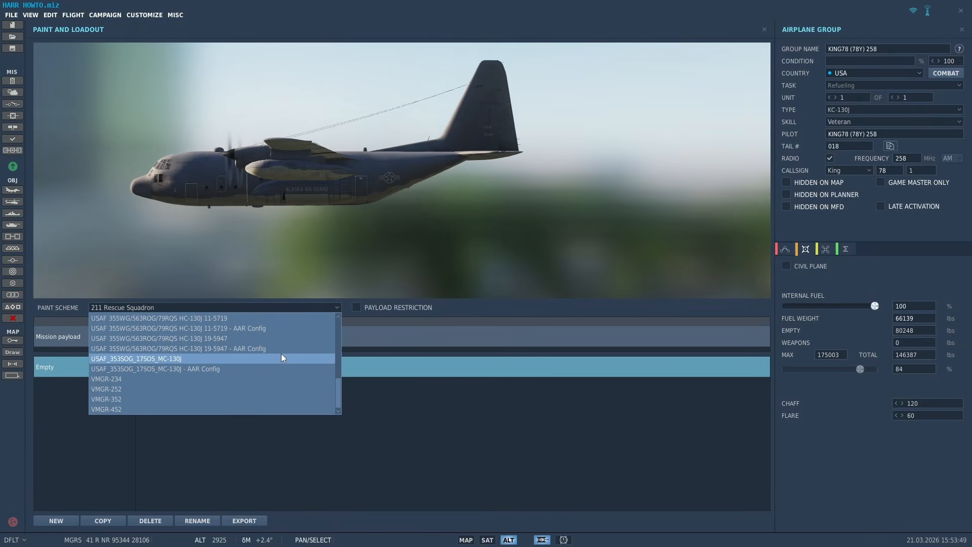
click(257, 369)
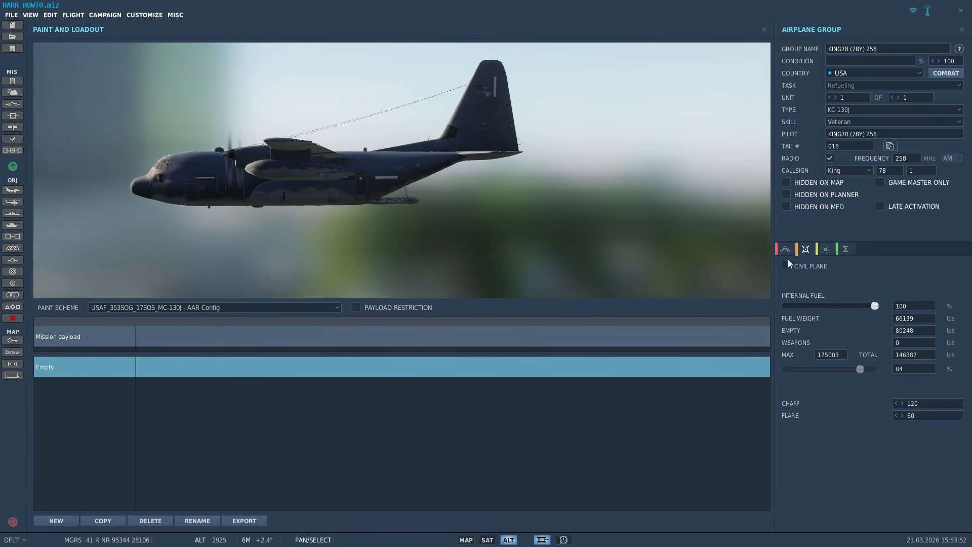
drag(871, 307, 848, 306)
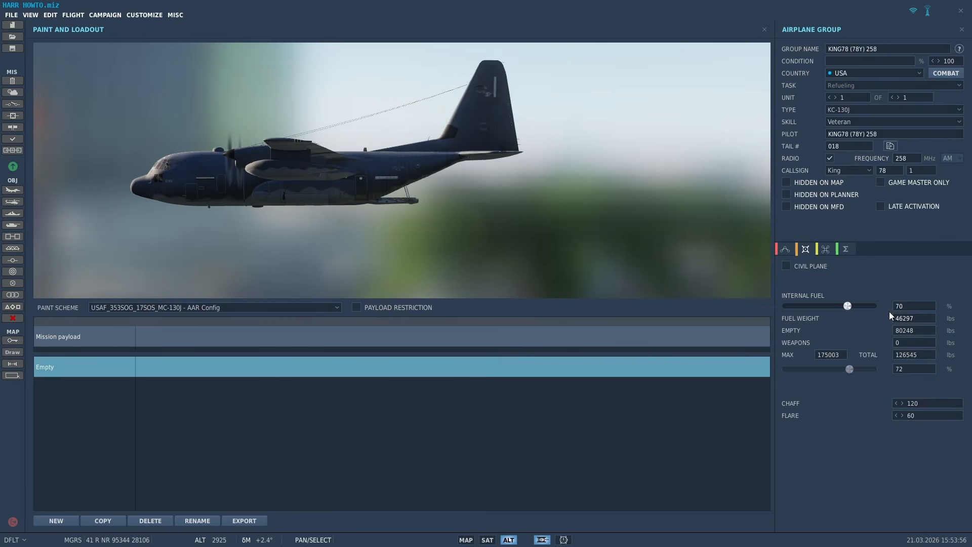
- Set the KING78 tanker's starting waypoint to an altitude of 4000 feet and a speed of 300 kts
click(786, 249)
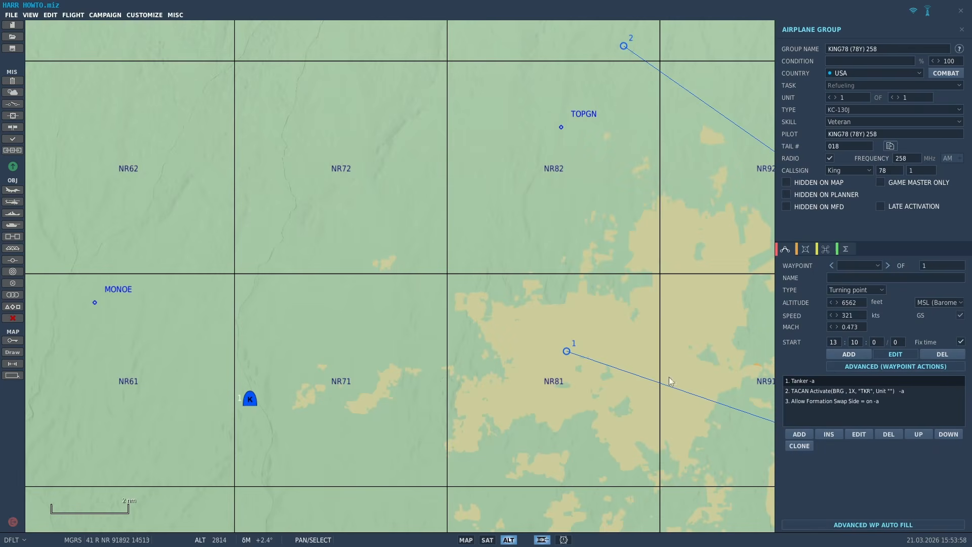
drag(630, 354, 722, 291)
scroll(388, 305, down, 2)
drag(387, 305, 465, 382)
scroll(481, 339, up, 1)
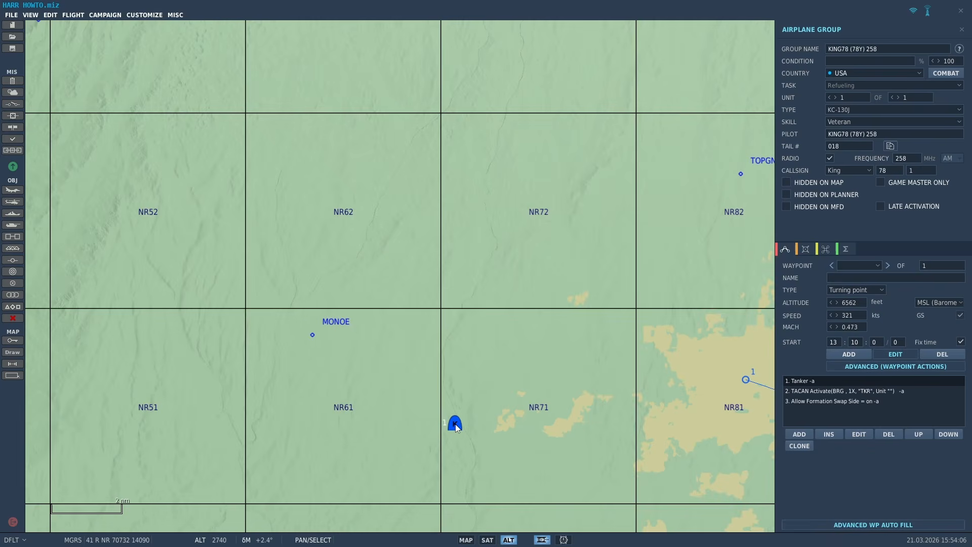
drag(442, 310, 458, 387)
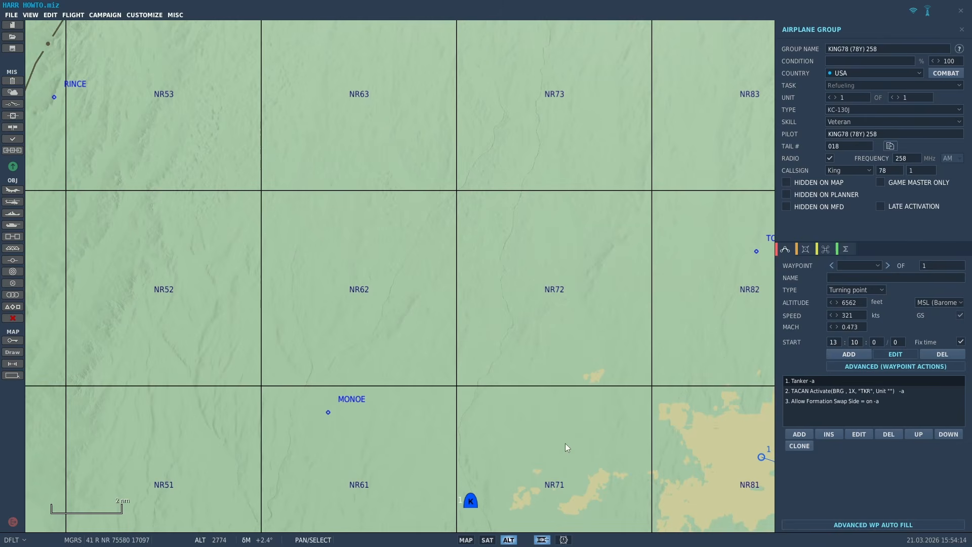
drag(565, 443, 404, 310)
drag(861, 305, 773, 307)
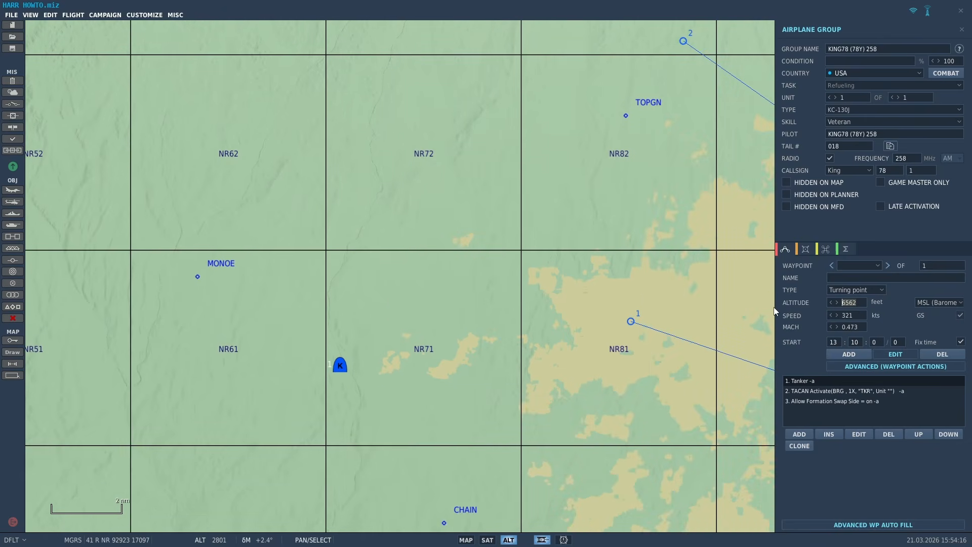
text(4000)
- Configure KING78's TACAN activation with channel 78Y, callsign KNG78 and unit KING78 (78Y) 258
click(817, 391)
click(656, 329)
click(660, 347)
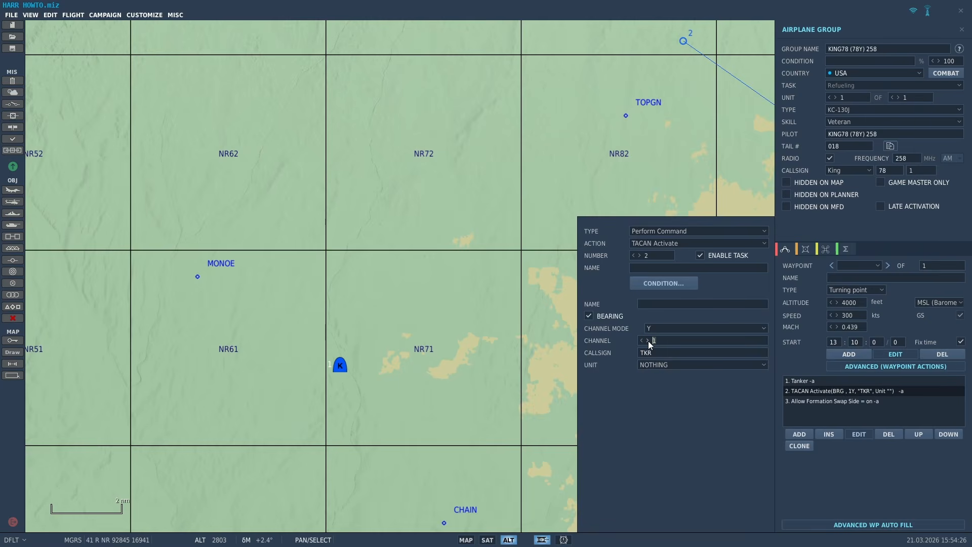
text(78)
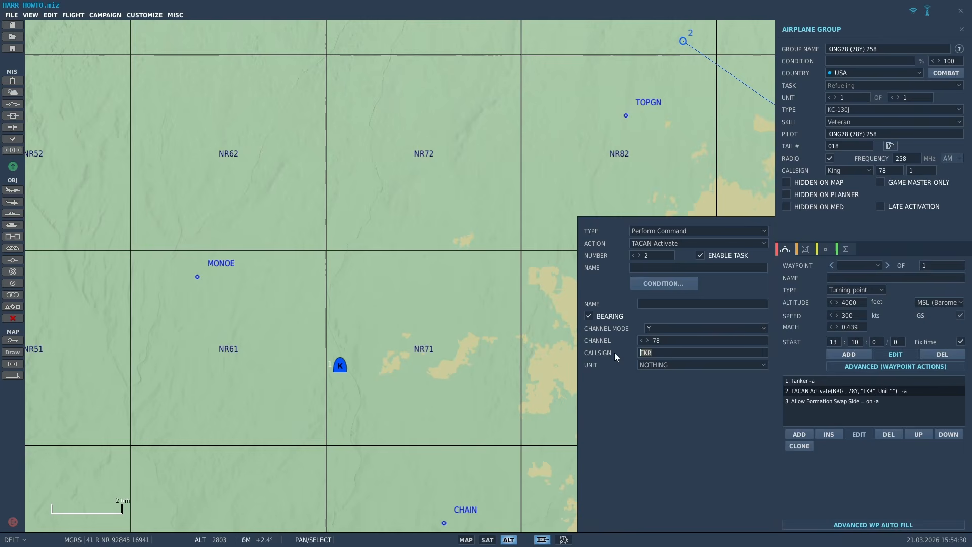
text(KNG)
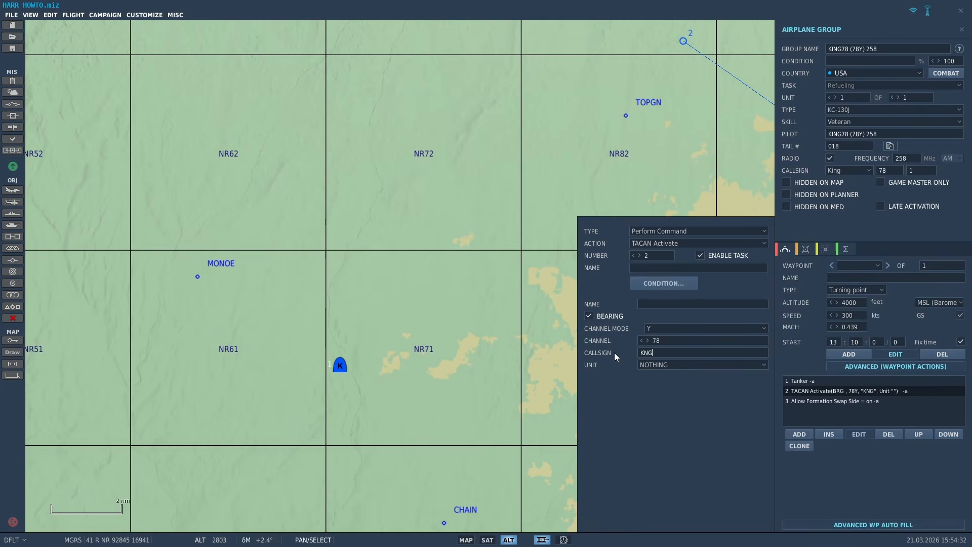
text(78)
click(652, 365)
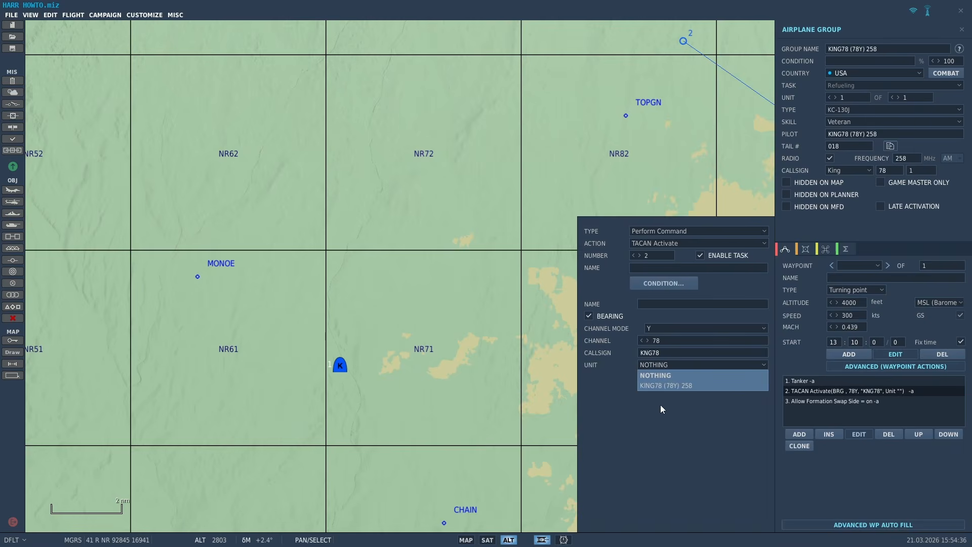
click(660, 386)
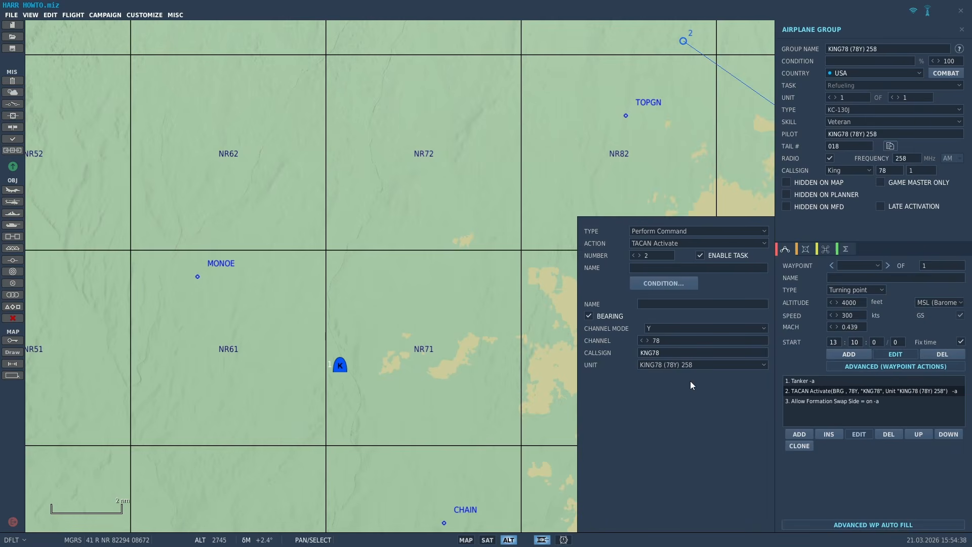
- Add two waypoints for the KING78 tanker in grid square NR62, one at its eastern edge and one near its northern edge
click(377, 375)
mouse_move(378, 375)
mouse_down()
mouse_move(707, 408)
mouse_move(623, 409)
mouse_up()
click(619, 409)
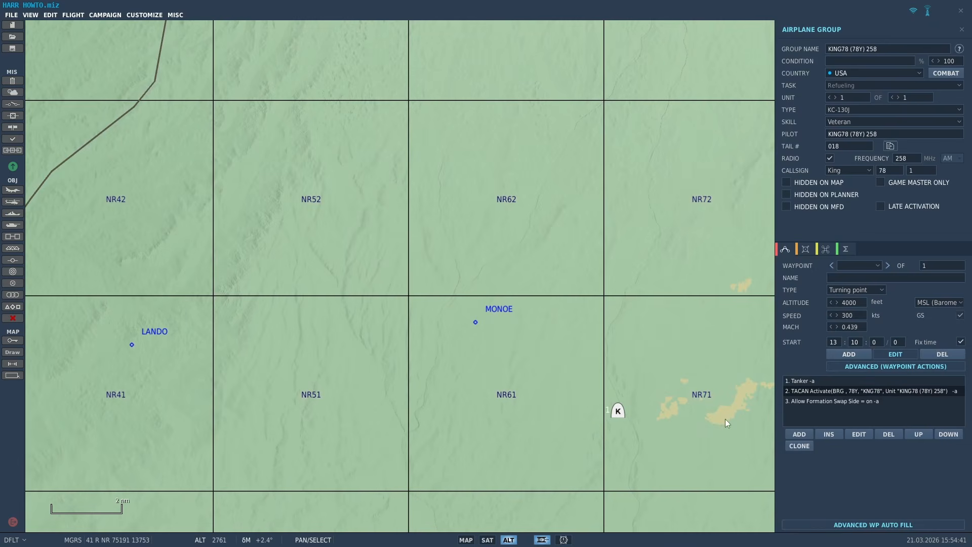
click(851, 355)
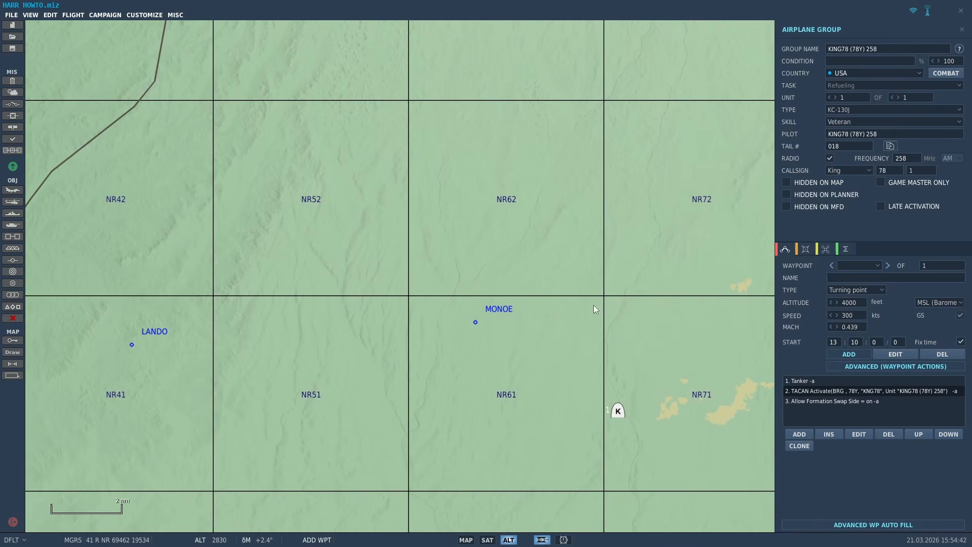
click(598, 210)
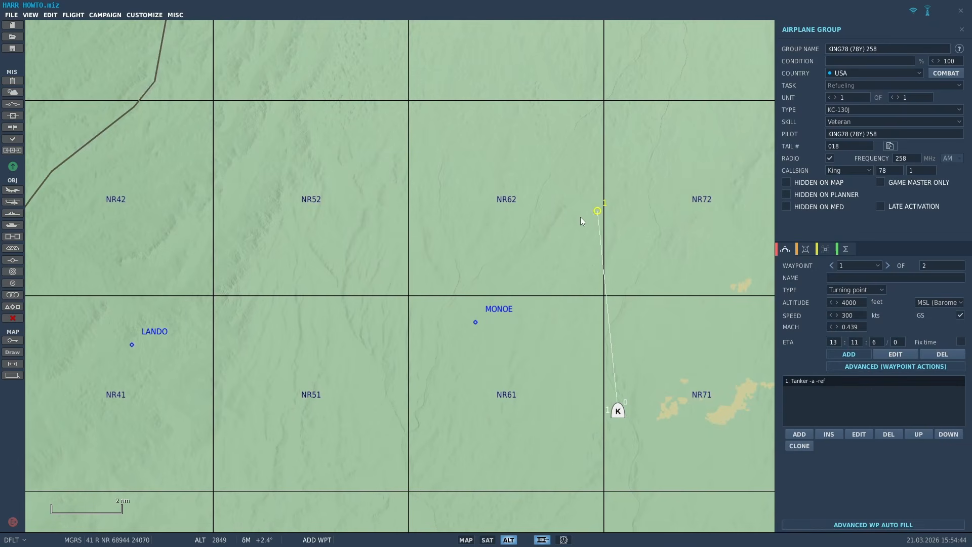
click(487, 117)
- Add an Orbit task with the Anchored pattern at KING78's waypoint 2
right_drag(486, 183, 574, 275)
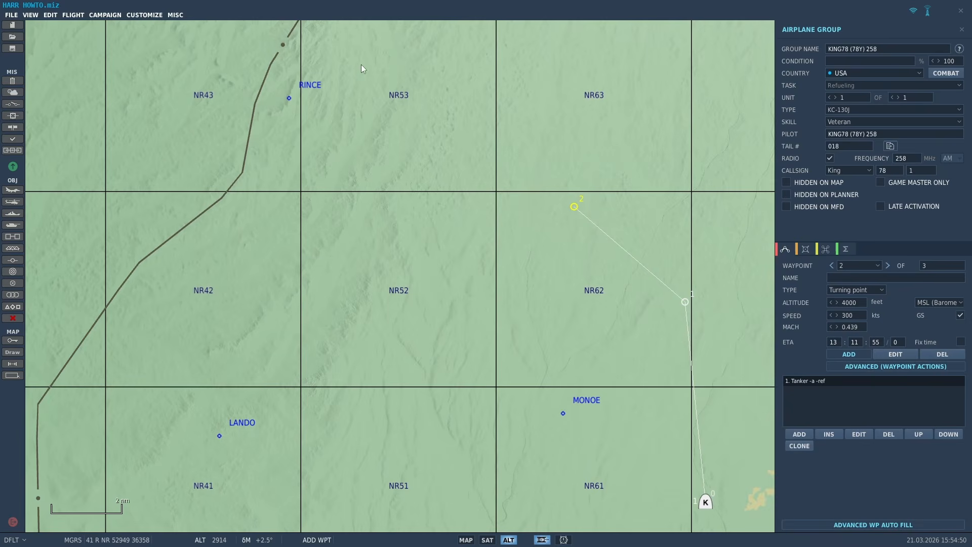
right_drag(638, 202, 569, 179)
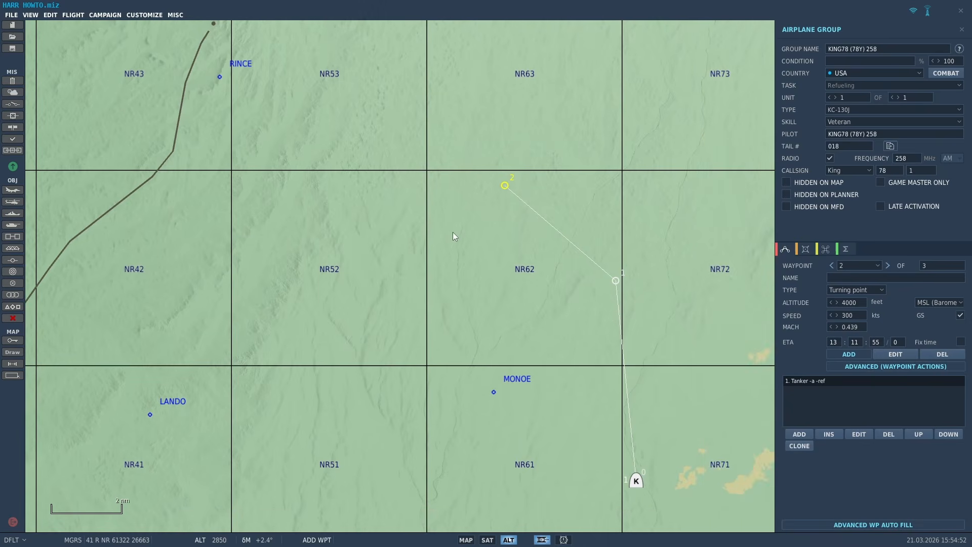
scroll(453, 232, up, 3)
right_drag(381, 244, 409, 174)
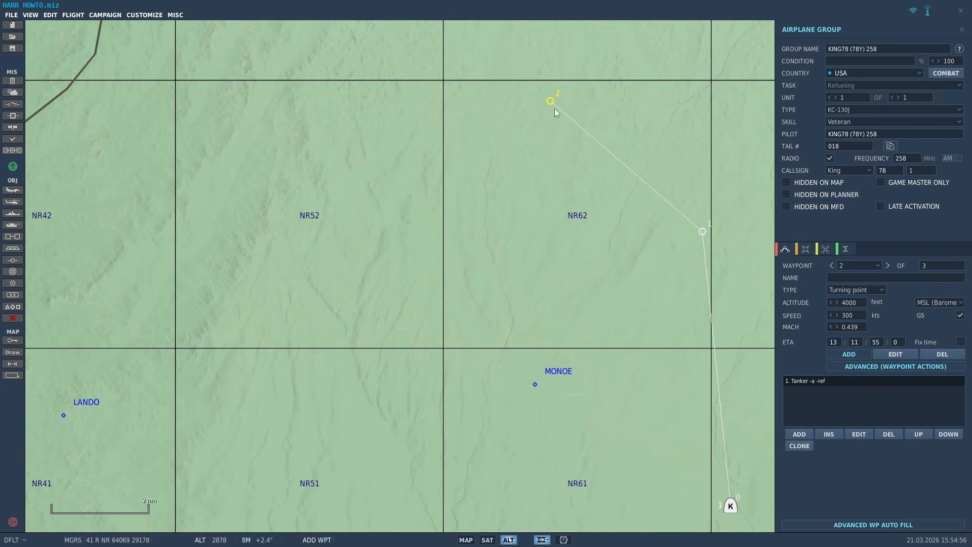
right_drag(577, 174, 627, 206)
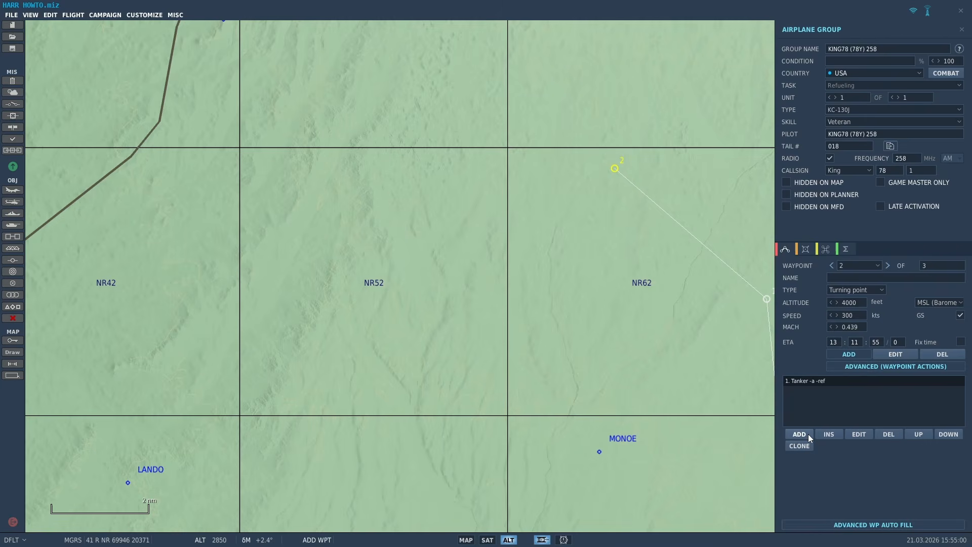
scroll(581, 335, down, 3)
right_drag(581, 335, 412, 356)
scroll(445, 385, down, 1)
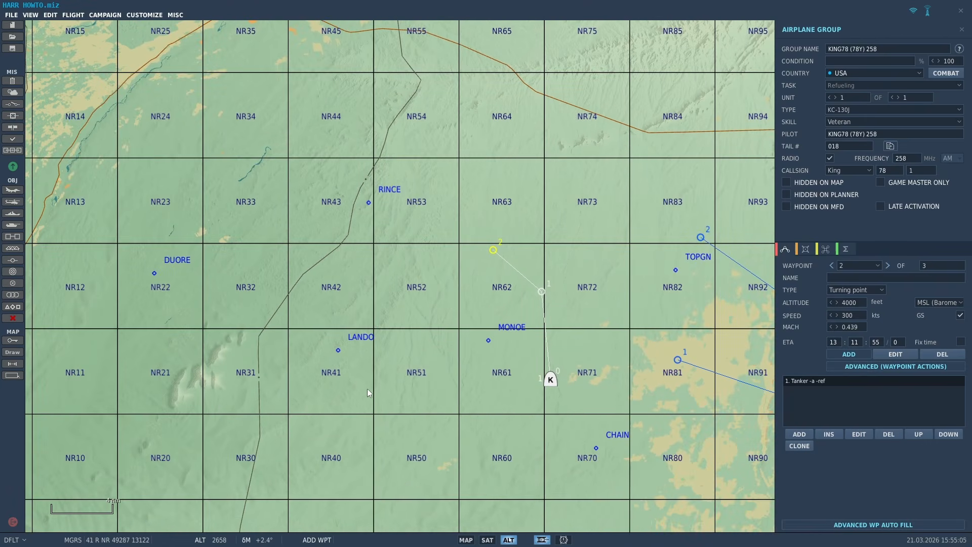
scroll(433, 323, up, 2)
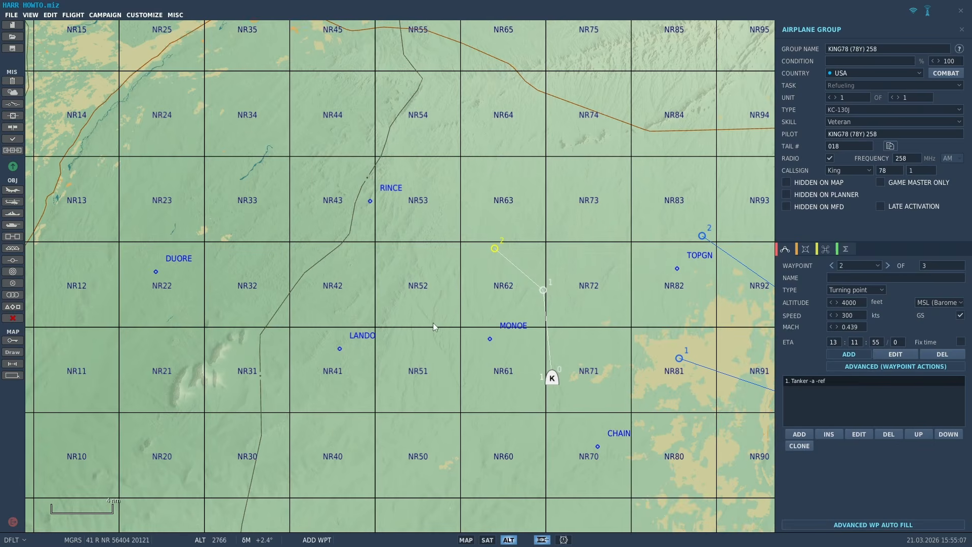
click(799, 434)
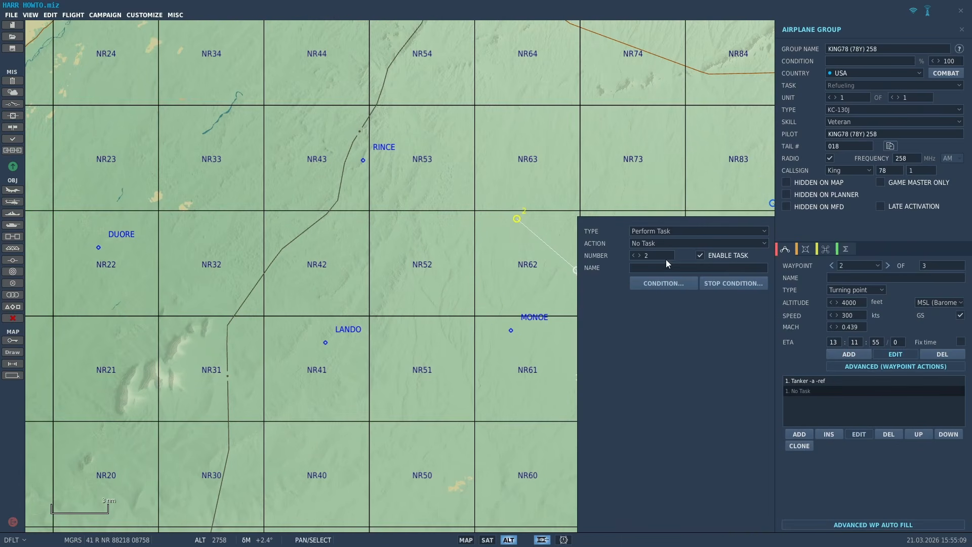
click(661, 244)
click(654, 262)
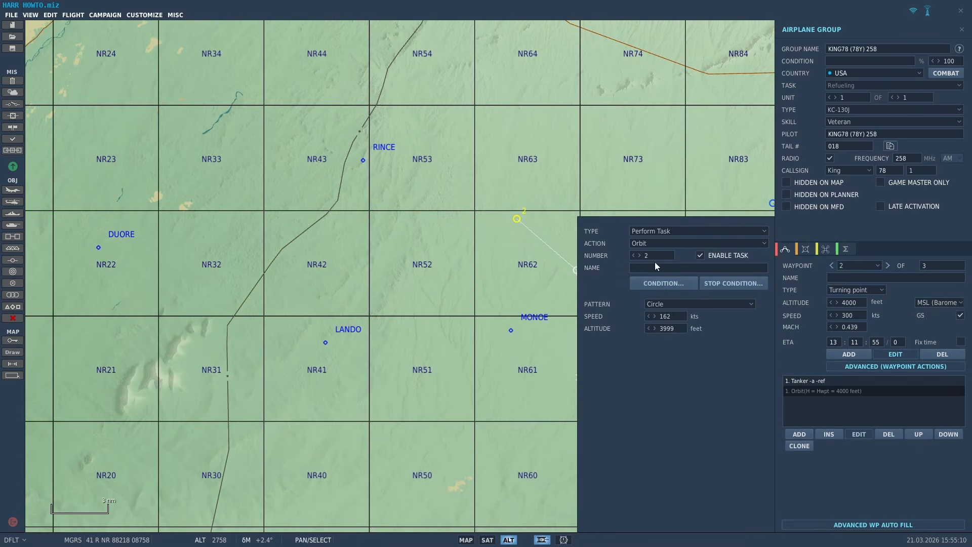
click(671, 303)
click(668, 325)
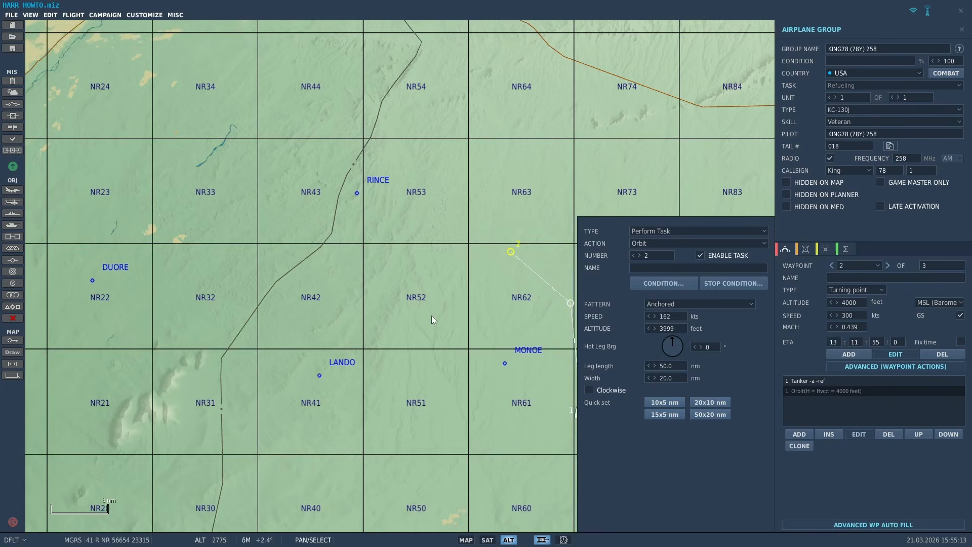
- Set the anchored orbit's speed to 115 kts and its altitude to 4000 feet
scroll(371, 334, up, 2)
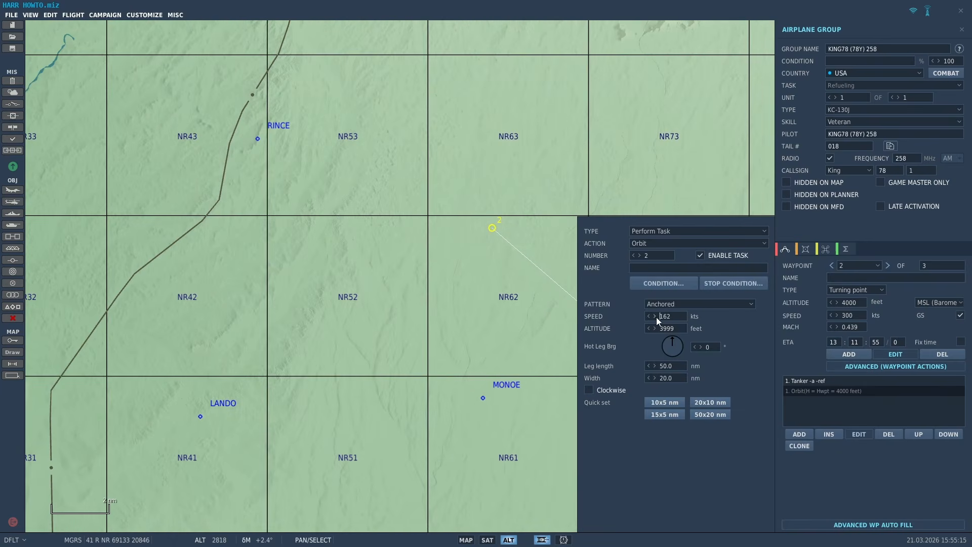
text(115)
text(4000)
- Set the anchored orbit's hot leg bearing to 49°, leg length to 8 nm and width to 1 nm, and deselect the group
scroll(496, 321, up, 2)
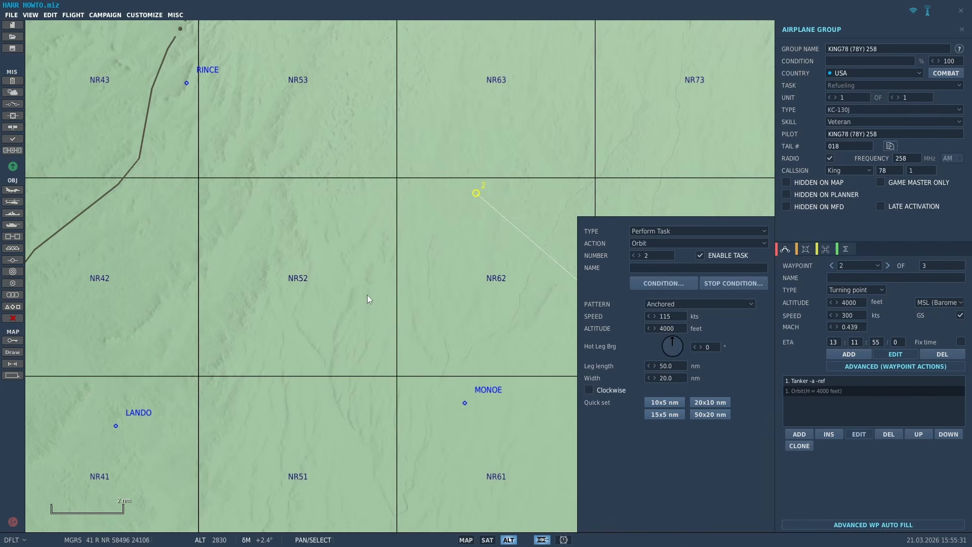
right_drag(327, 324, 476, 194)
text(8)
key(Return)
text(1)
right_drag(534, 332, 475, 324)
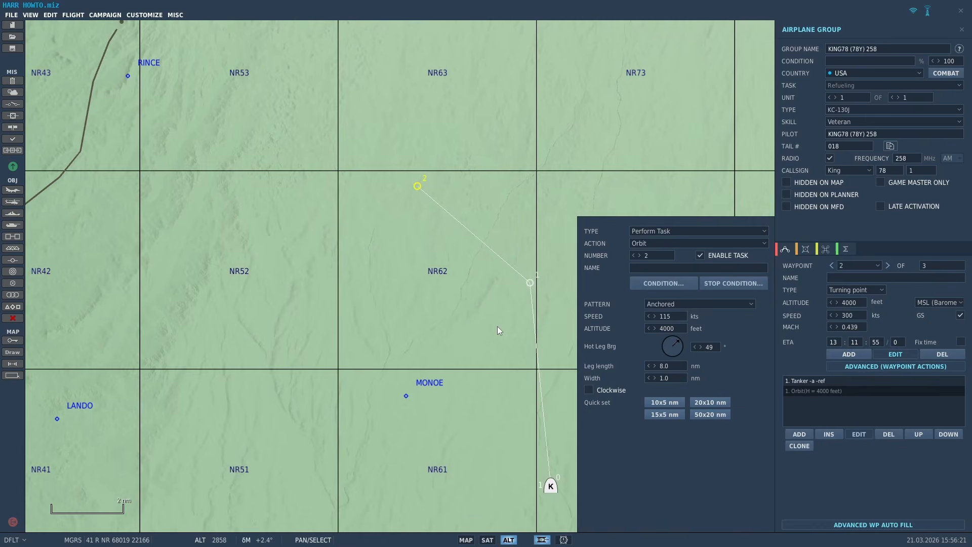
click(502, 362)
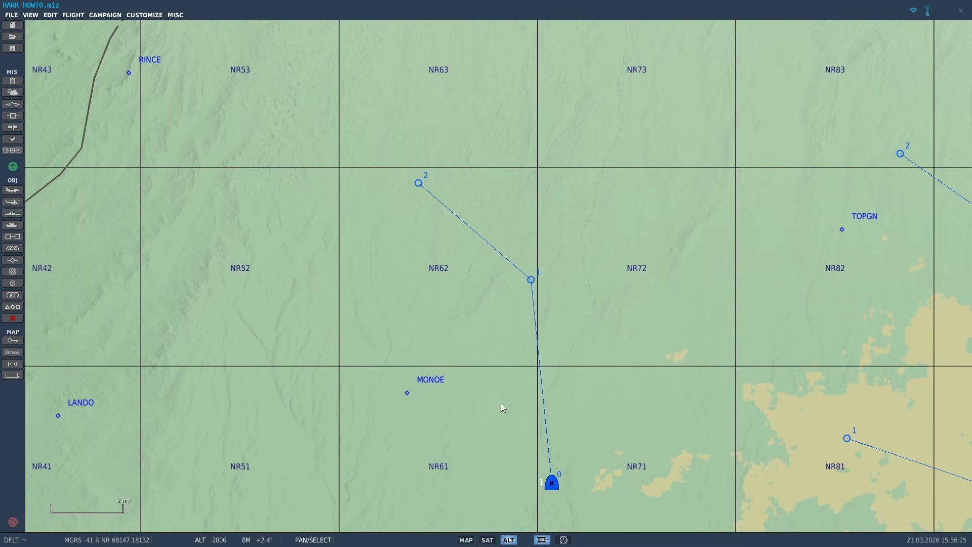
scroll(500, 402, down, 4)
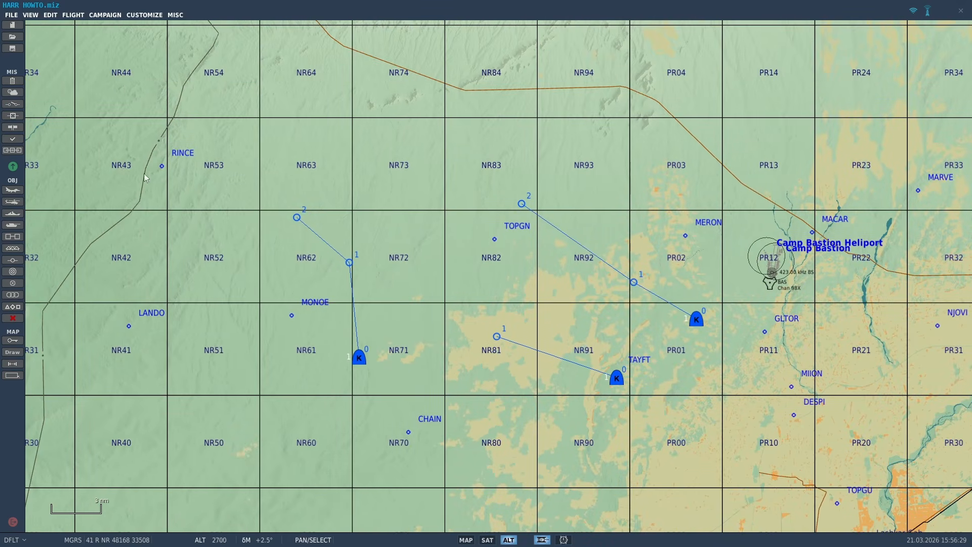
- Run the mission, join the blue coalition as Game Master and enter the live map
click(13, 169)
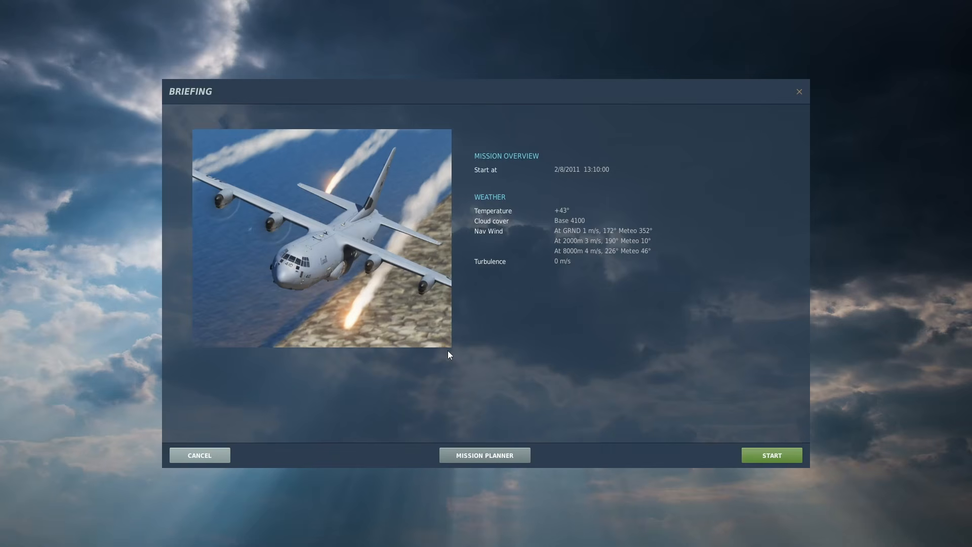
click(767, 452)
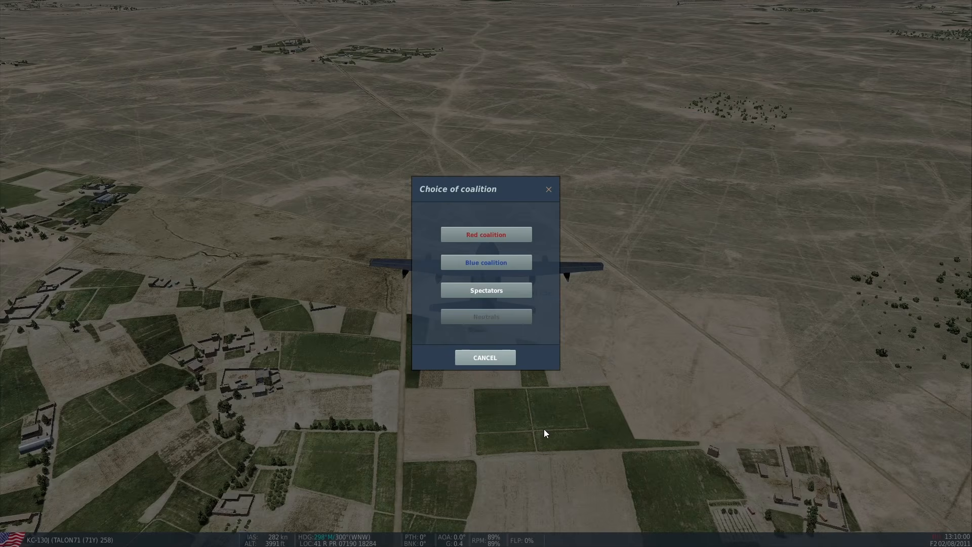
click(490, 262)
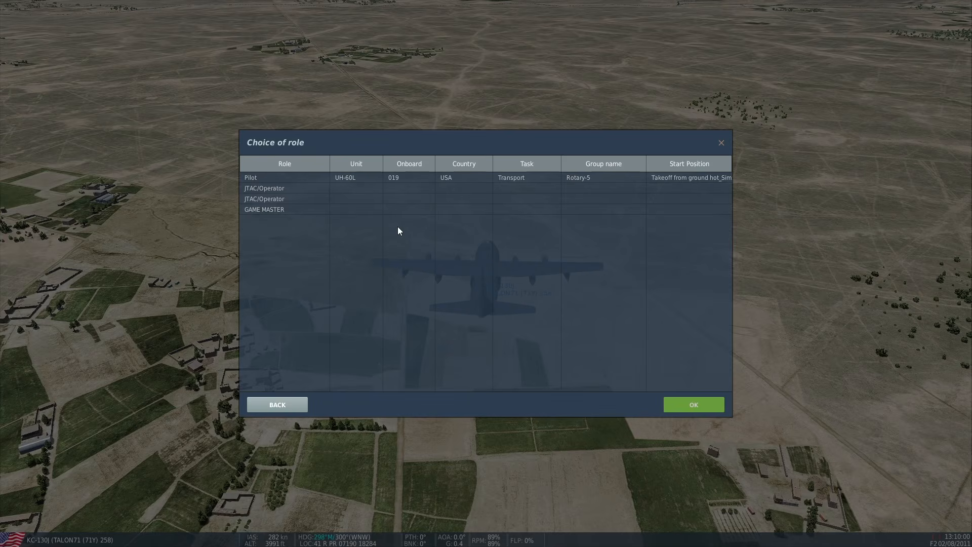
click(394, 209)
click(669, 404)
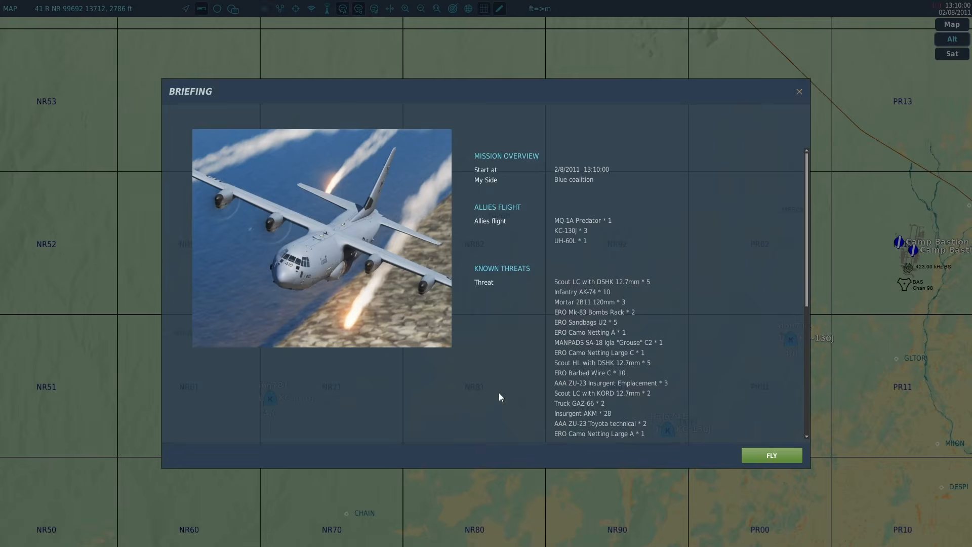
click(769, 453)
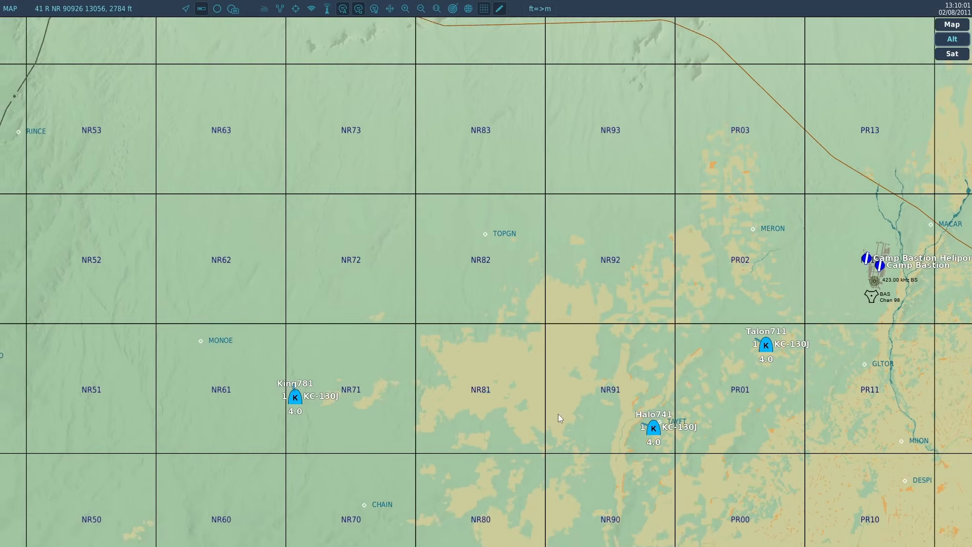
- Inspect the planned routes of the Talon71, Halo74 and King78 tankers on the live map
click(741, 322)
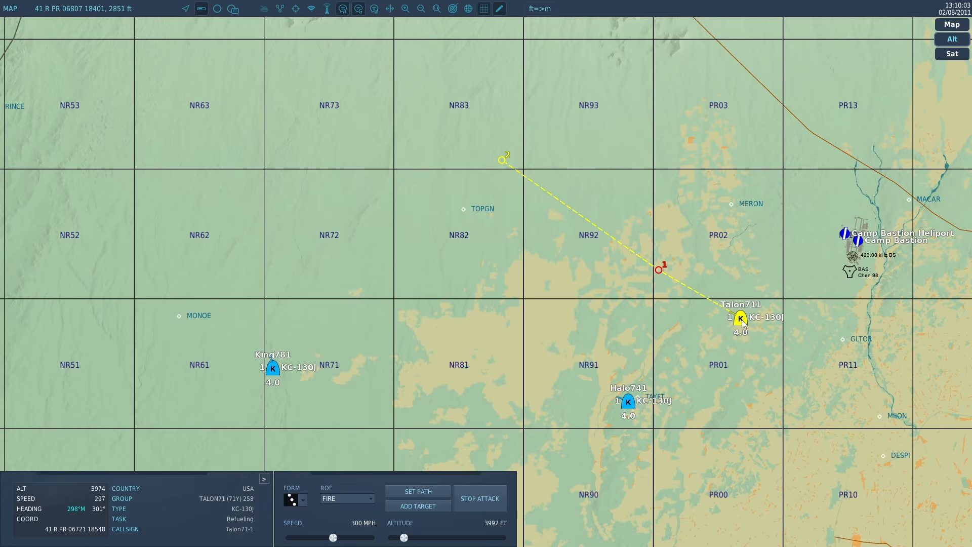
click(625, 401)
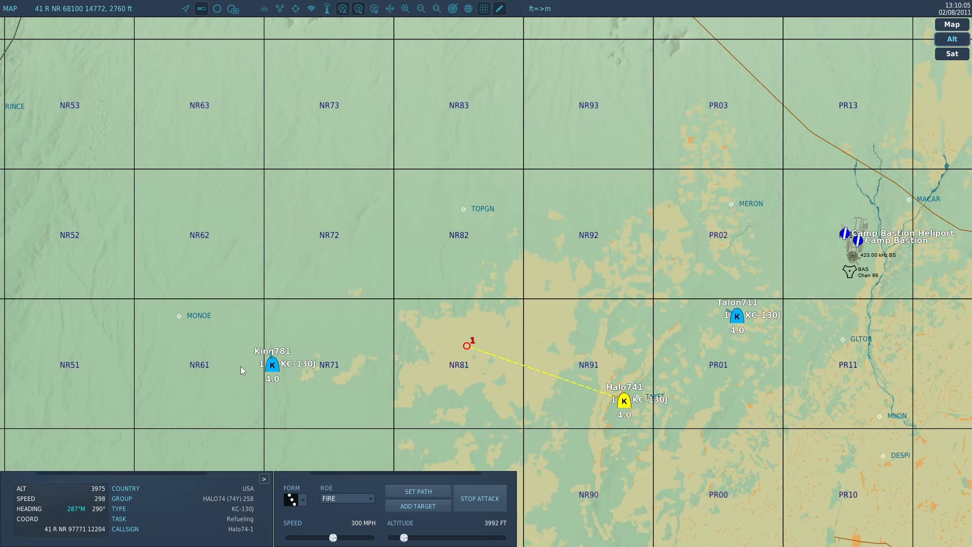
click(272, 364)
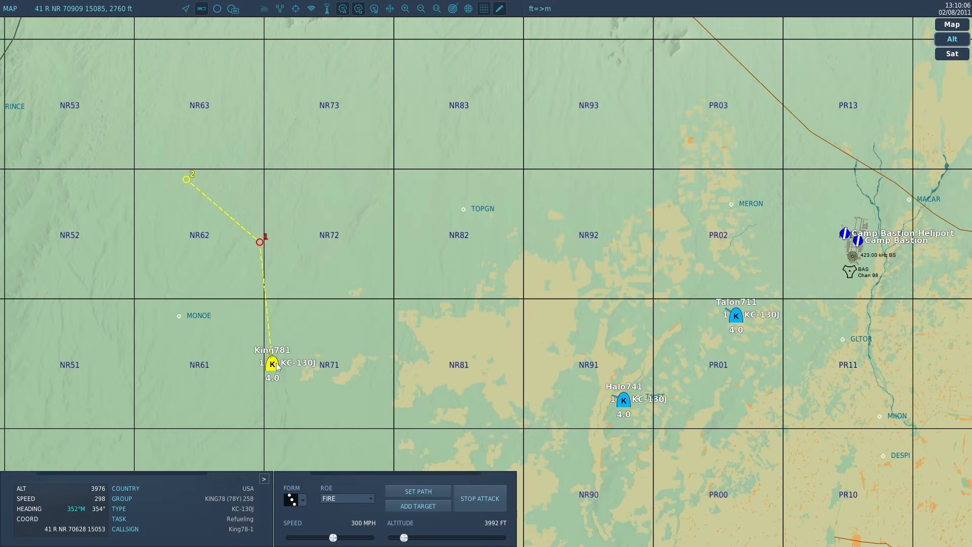
click(734, 315)
drag(400, 387, 495, 398)
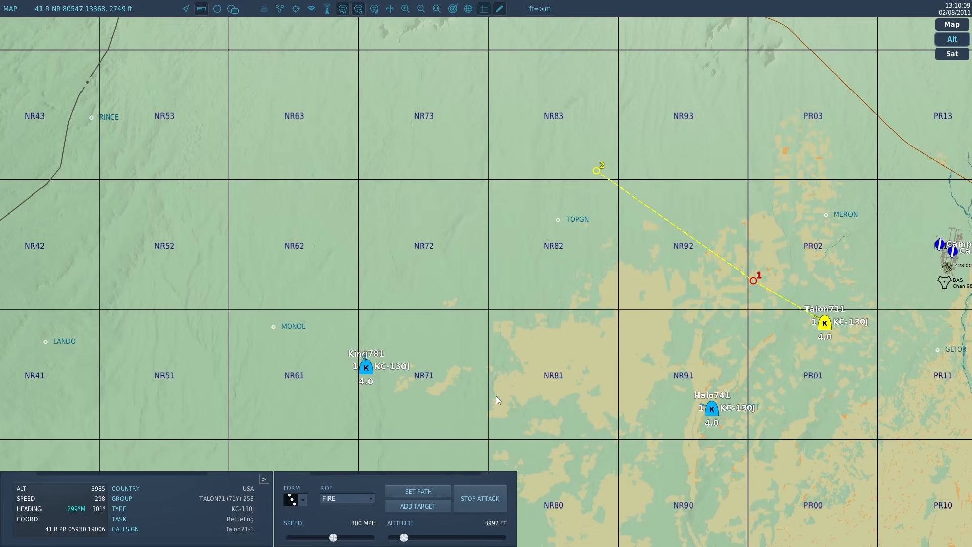
- Accelerate the simulation time to 10x
key(ctrl+z)
key(ctrl+z)
key(ctrl+z)
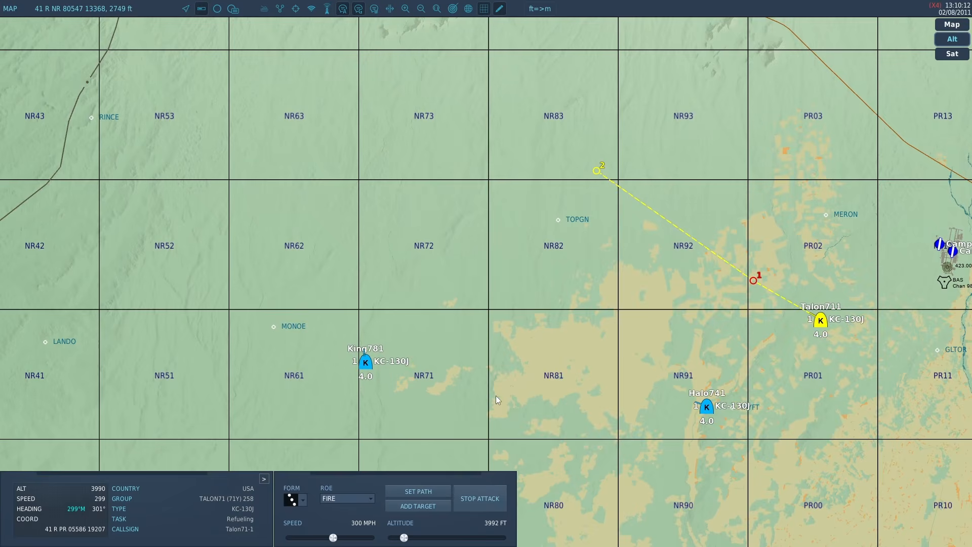
key(ctrl+z)
key(ctrl+z)
key(ctrl+z)
key(ctrl+z)
key(ctrl+z)
key(ctrl+z)
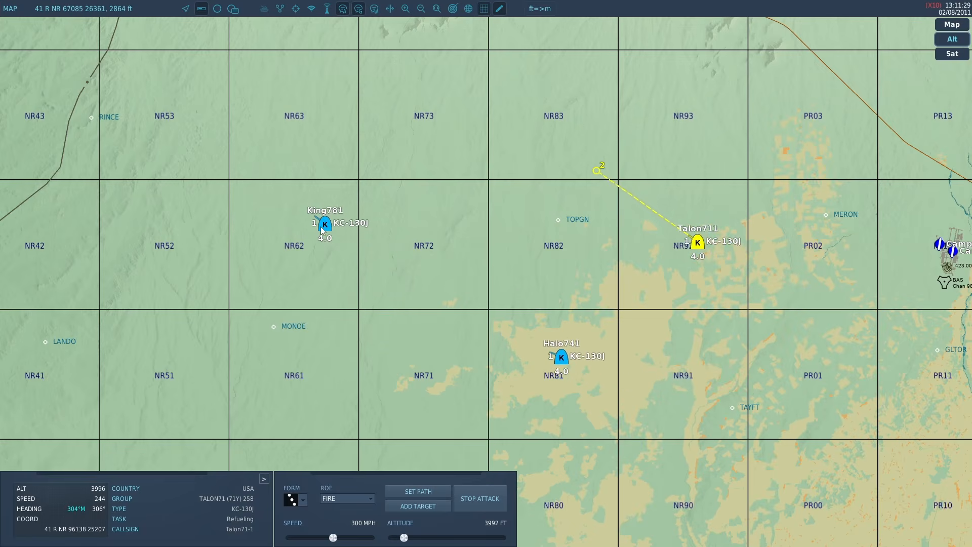
- Follow the orbits flown by the King78 and Talon71 tankers on the live map and compare them with Halo74's circle
click(320, 227)
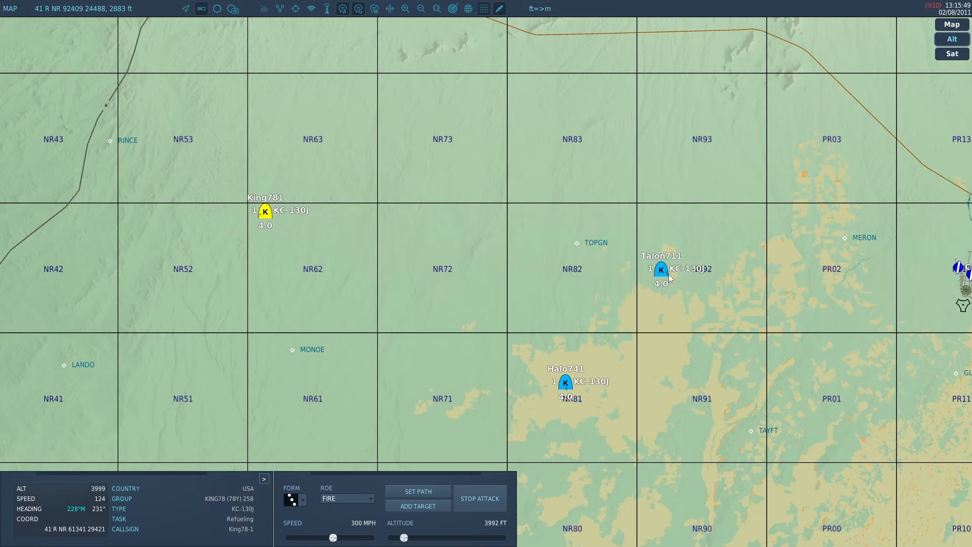
click(669, 277)
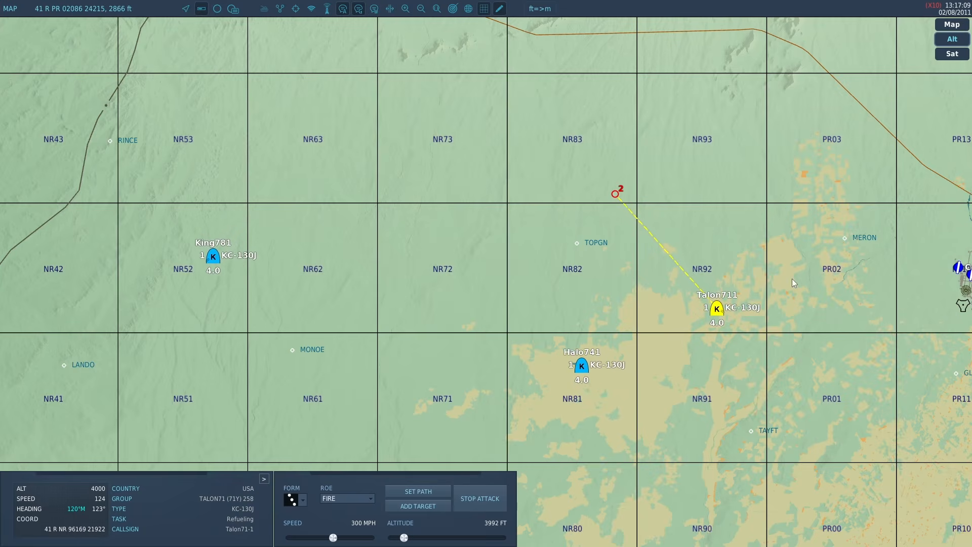
right_drag(773, 283, 749, 347)
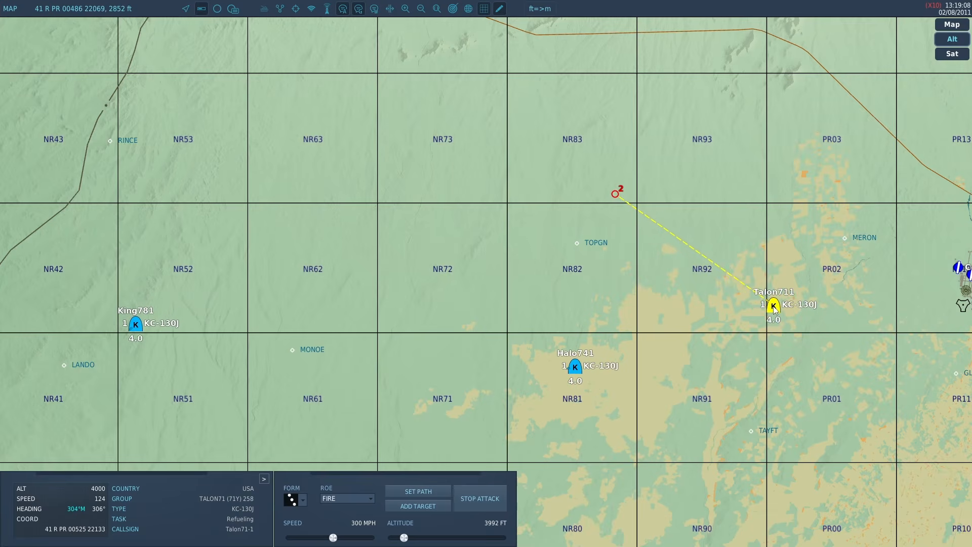
right_drag(770, 302, 747, 335)
drag(582, 369, 650, 337)
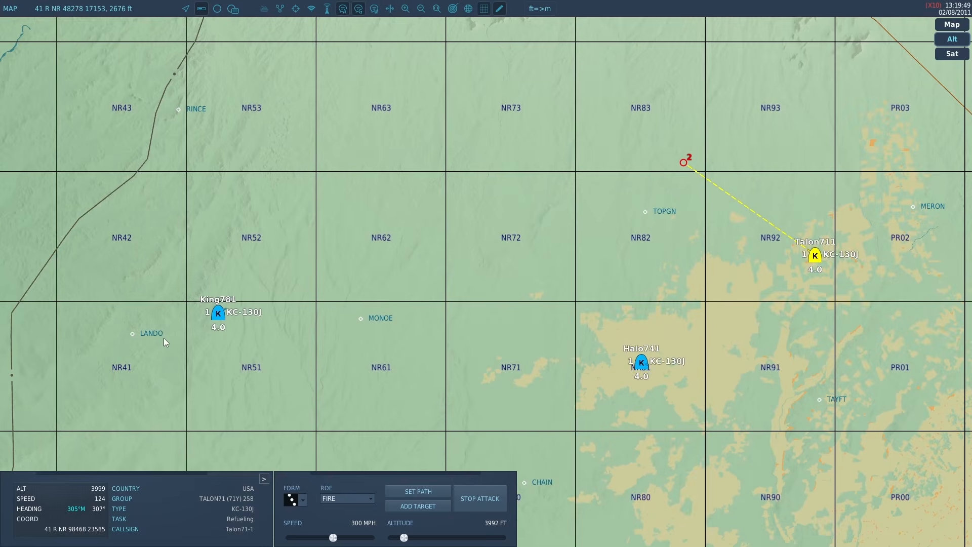
click(219, 313)
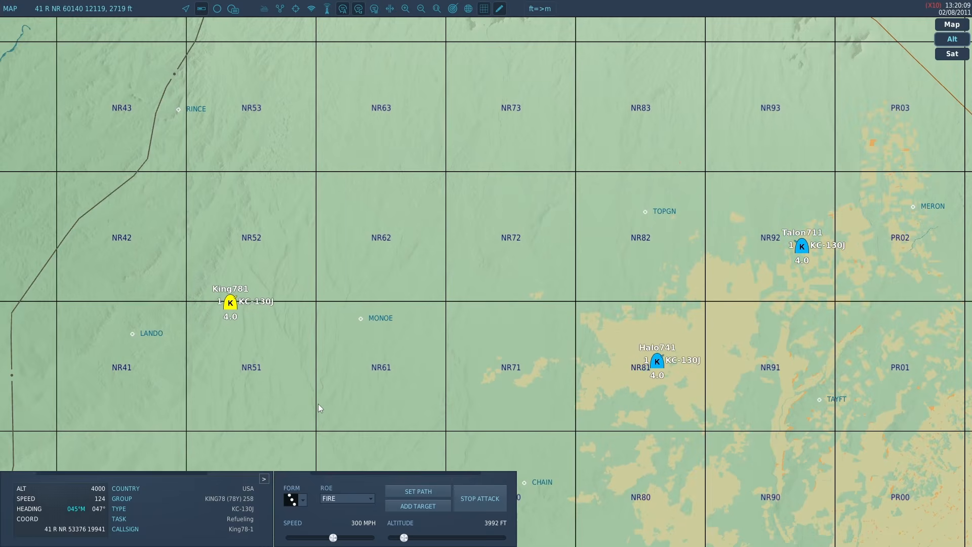
drag(476, 333, 437, 353)
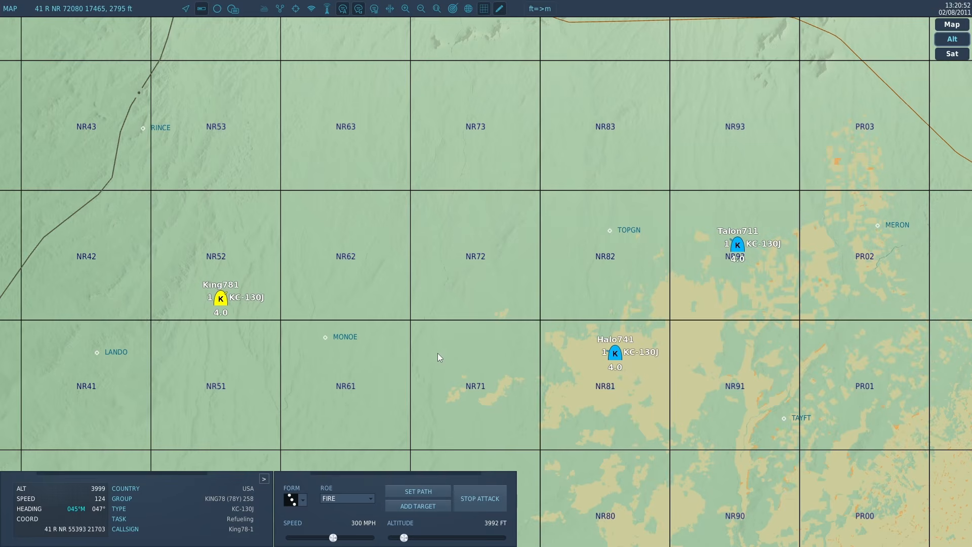
- Examine the King78 tanker in flight from the external view and return to the live map
key(F2)
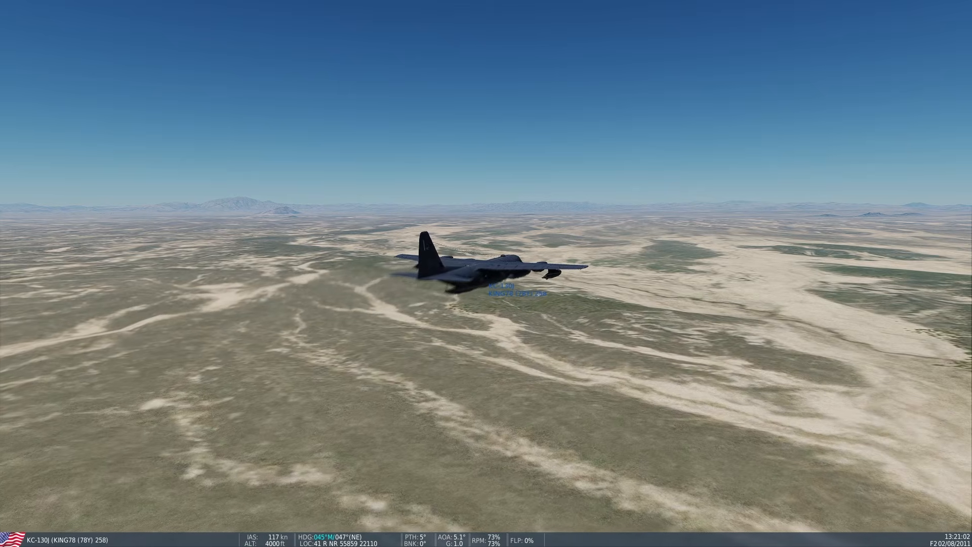
scroll(486, 273, down, 4)
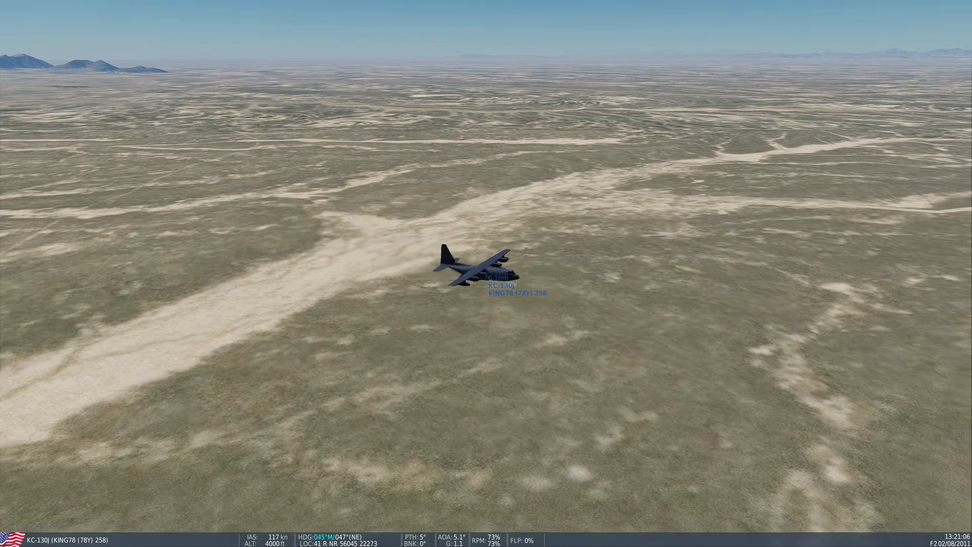
key(F10)
- Look over the wider area around the three tankers, and quit the running mission back to the editor
scroll(424, 292, down, 2)
drag(481, 314, 358, 383)
scroll(333, 351, down, 1)
drag(328, 332, 381, 311)
click(299, 396)
scroll(299, 333, down, 1)
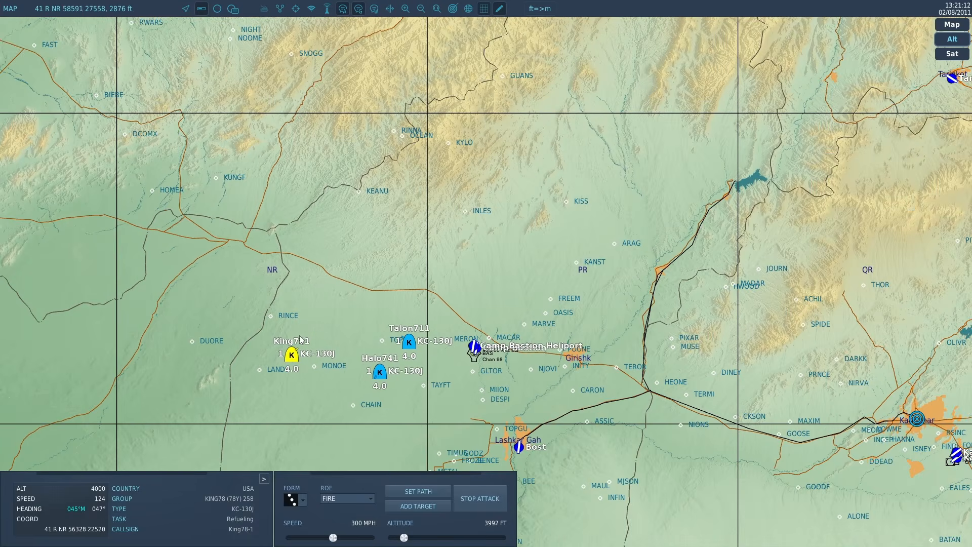
key(Escape)
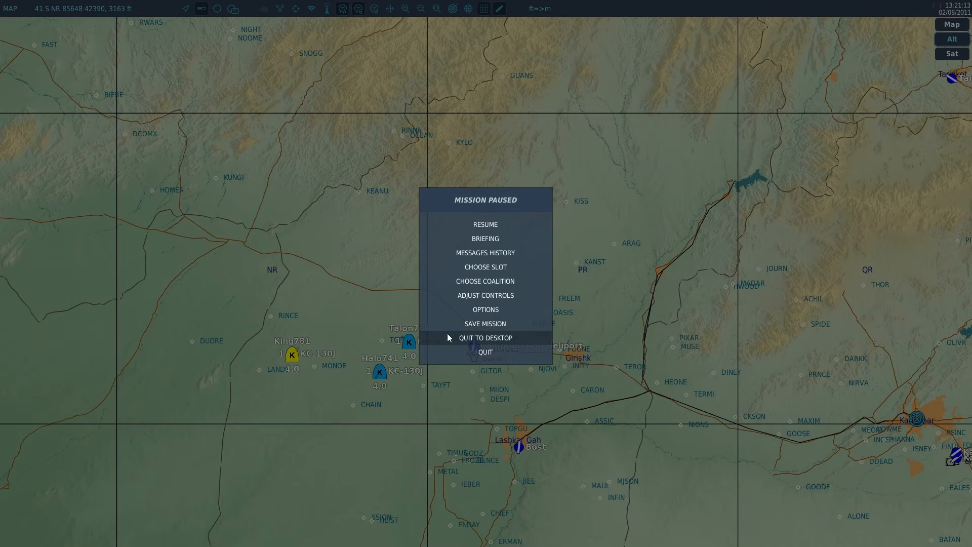
click(454, 348)
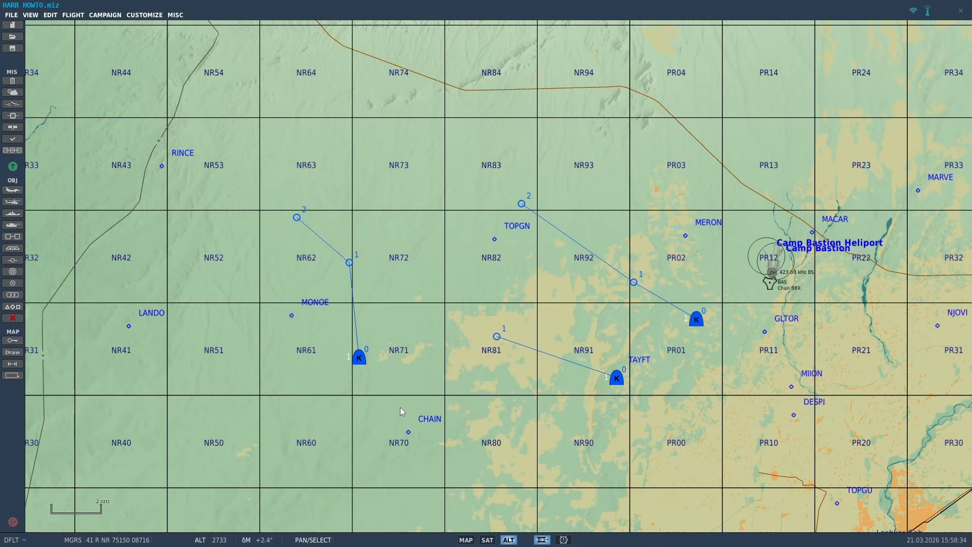
- Survey the Afghanistan map for mountainous valley terrain suited to an anchored orbit, examining grid squares NS57 and NS56
scroll(475, 335, down, 5)
scroll(466, 300, down, 1)
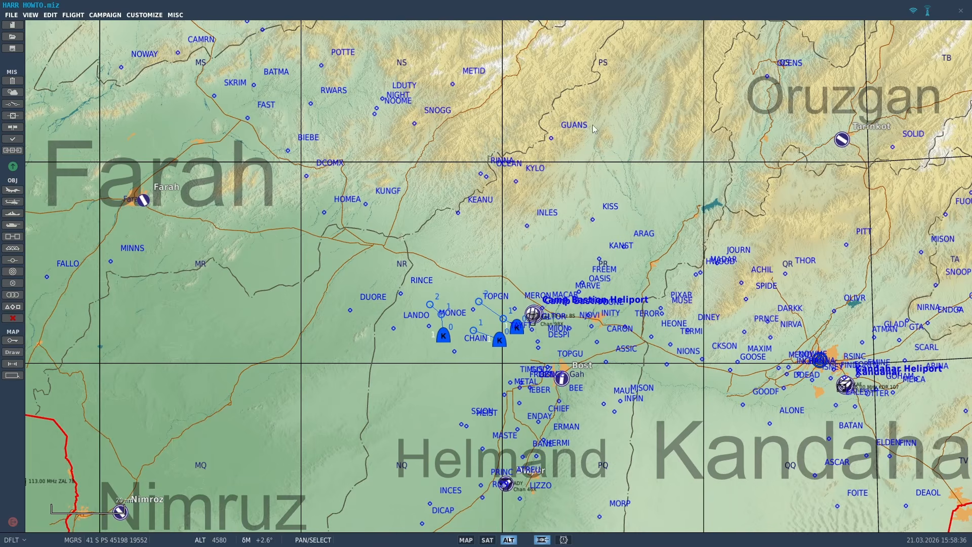
drag(596, 122, 527, 306)
scroll(528, 305, down, 2)
drag(604, 161, 153, 216)
drag(595, 314, 358, 311)
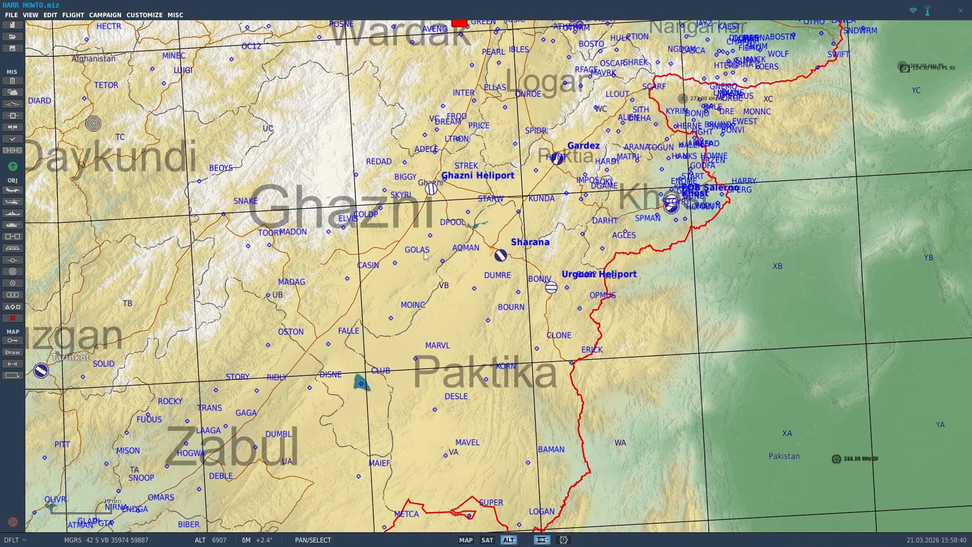
drag(434, 186, 439, 414)
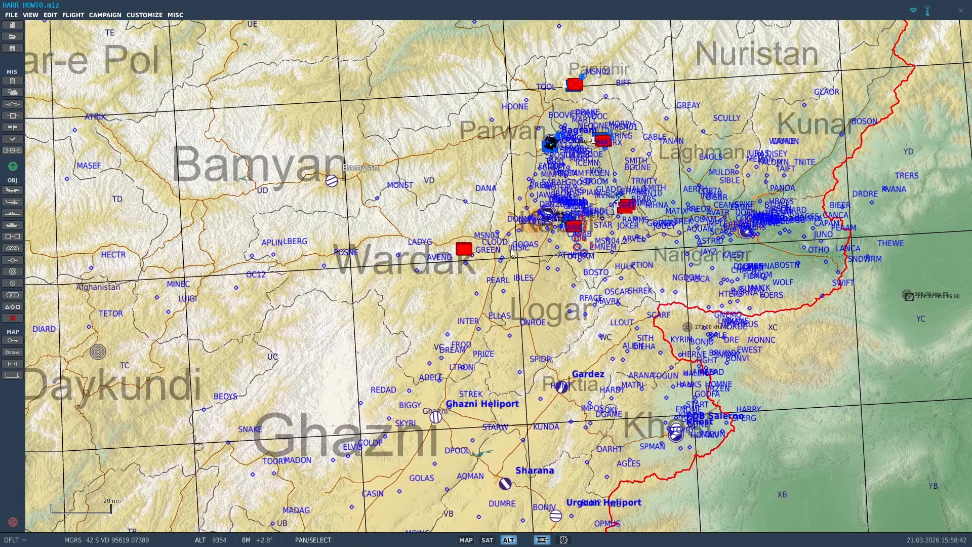
scroll(466, 276, up, 3)
drag(294, 254, 828, 115)
scroll(828, 115, down, 5)
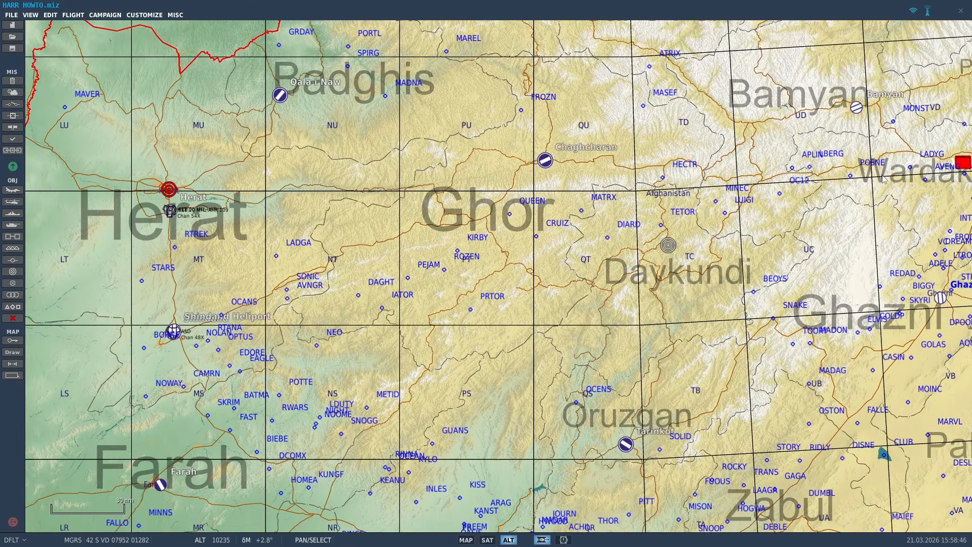
scroll(421, 367, up, 1)
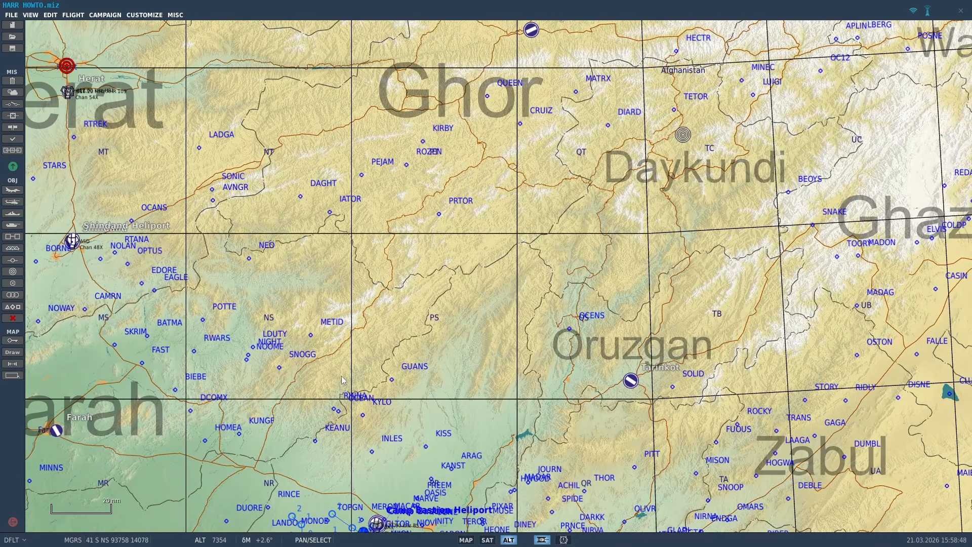
scroll(302, 373, up, 1)
drag(252, 342, 488, 265)
scroll(489, 266, up, 2)
scroll(488, 266, up, 1)
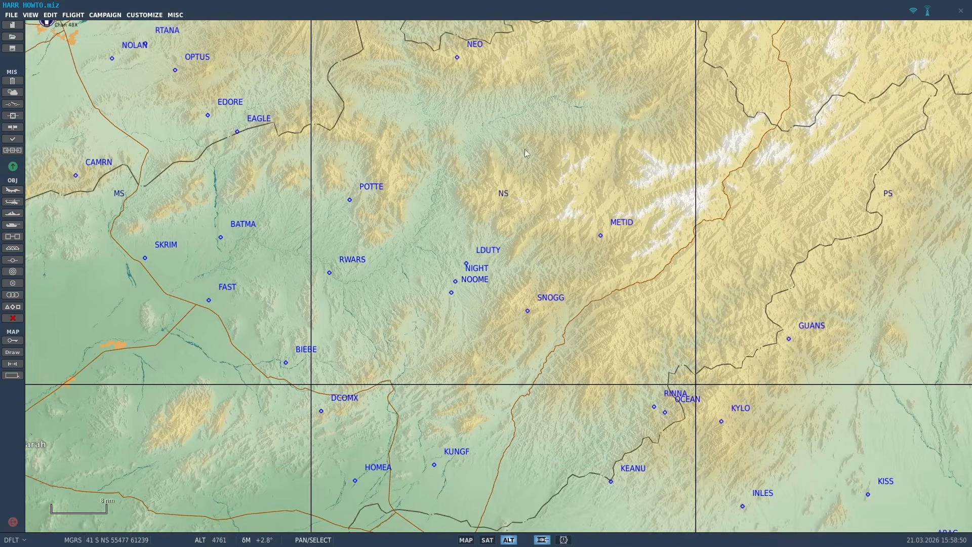
drag(525, 149, 482, 292)
scroll(482, 292, up, 3)
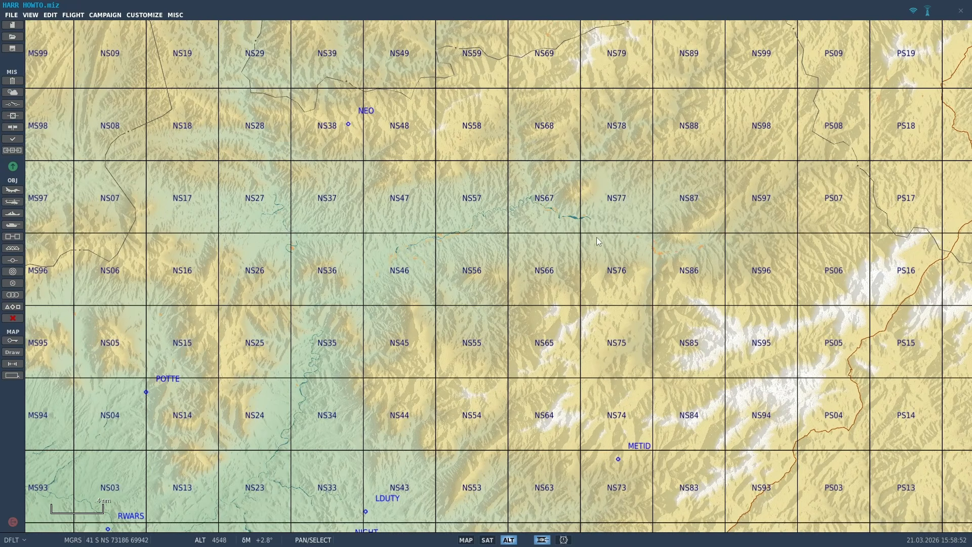
drag(596, 236, 655, 203)
scroll(430, 291, up, 1)
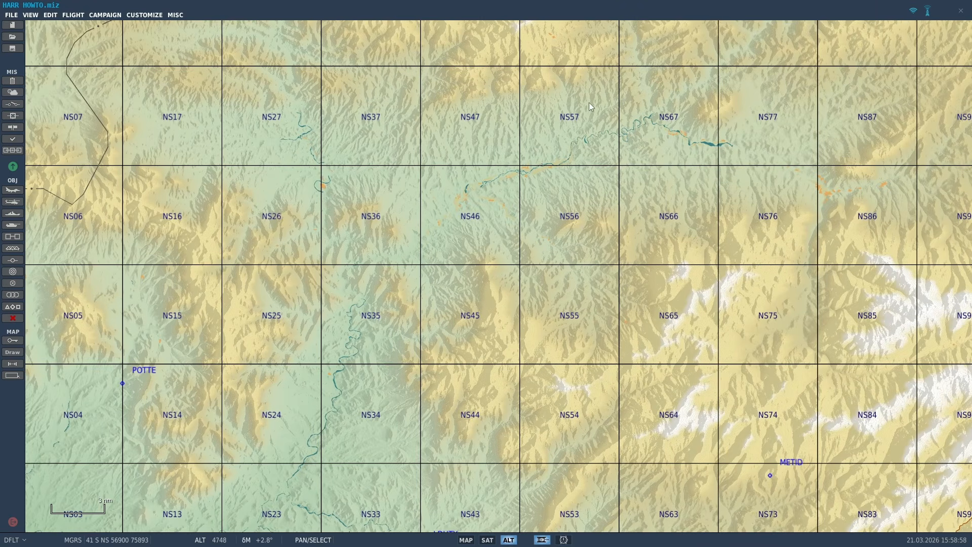
right_drag(599, 109, 570, 206)
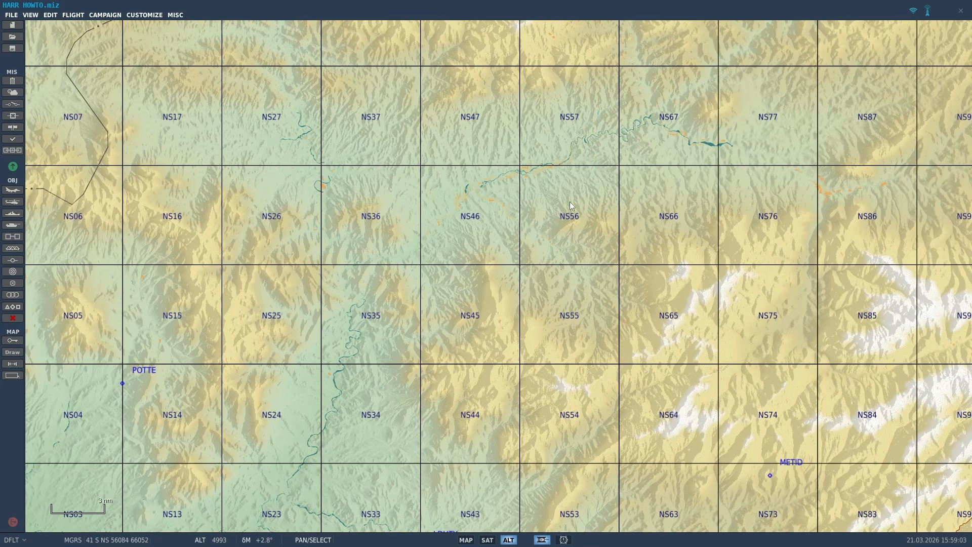
- Place a KC-130J tanker at the western edge of grid square NS34, with altitude 6000 feet and speed 300 kts
click(12, 190)
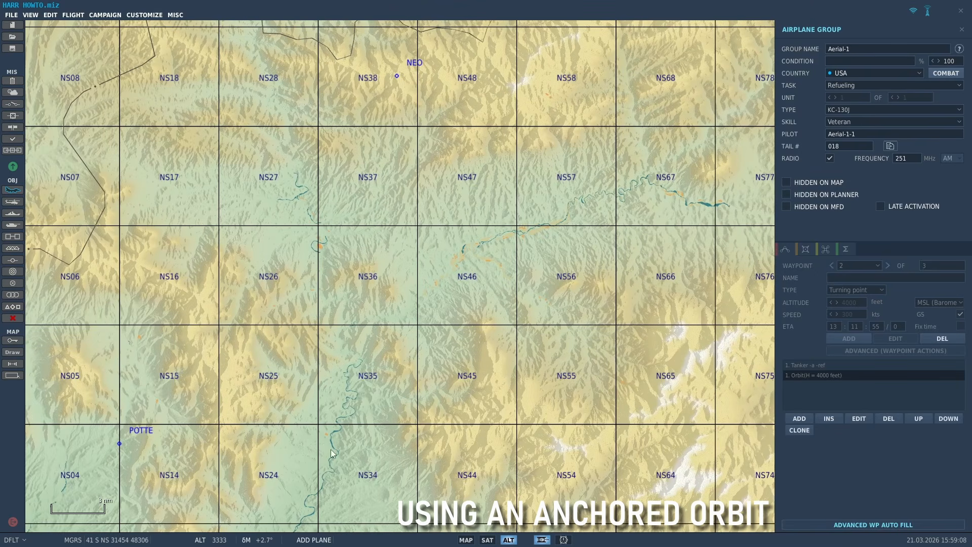
click(324, 463)
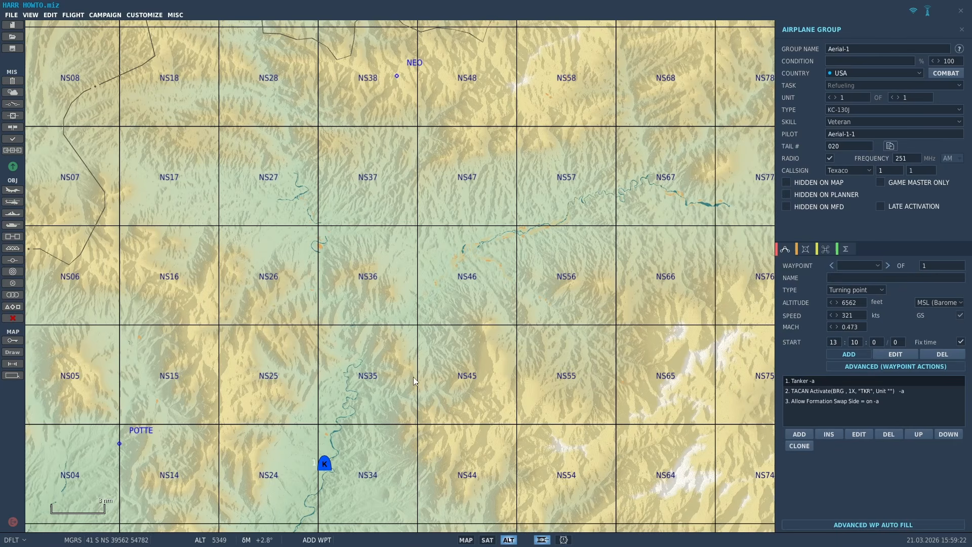
right_drag(413, 376, 395, 322)
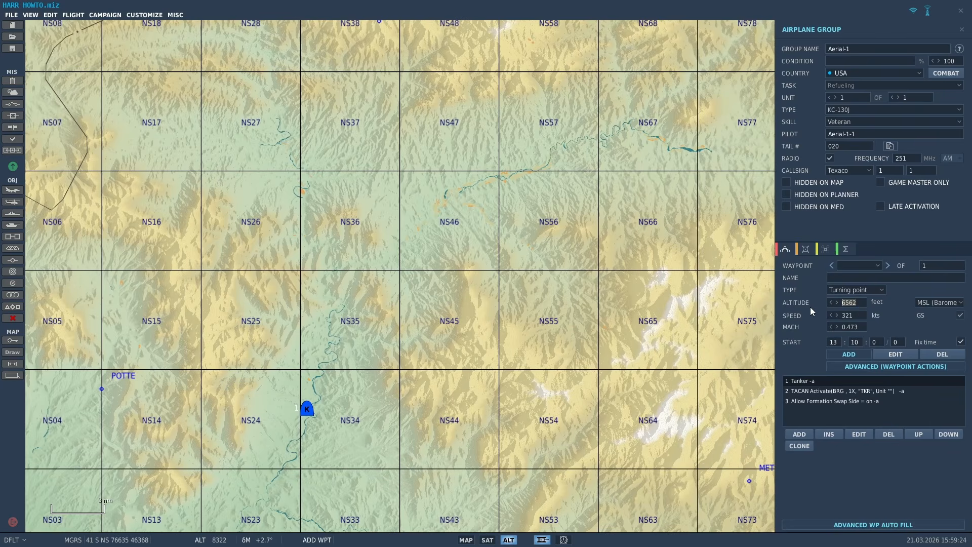
text(6000)
text(300)
right_drag(363, 235, 374, 280)
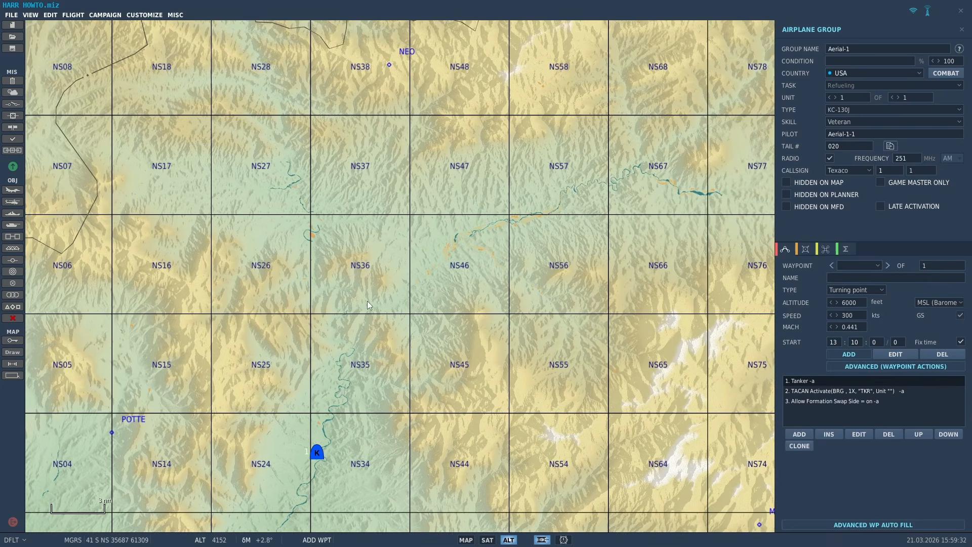
- Add two turning-point waypoints to the tanker's route, one at the southwestern edge of grid square NS36 and one near the NS36–NS46 boundary
scroll(413, 345, up, 1)
right_drag(413, 346, 401, 274)
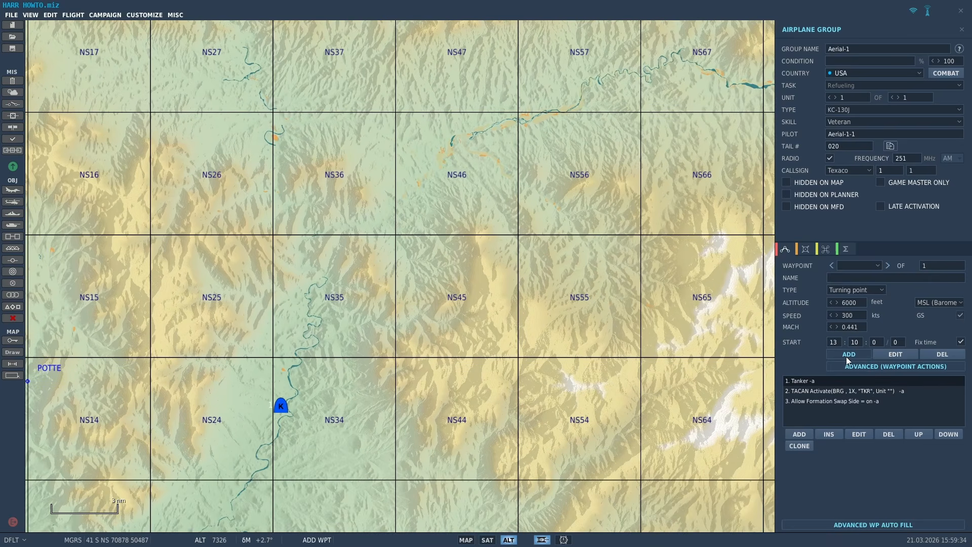
click(286, 223)
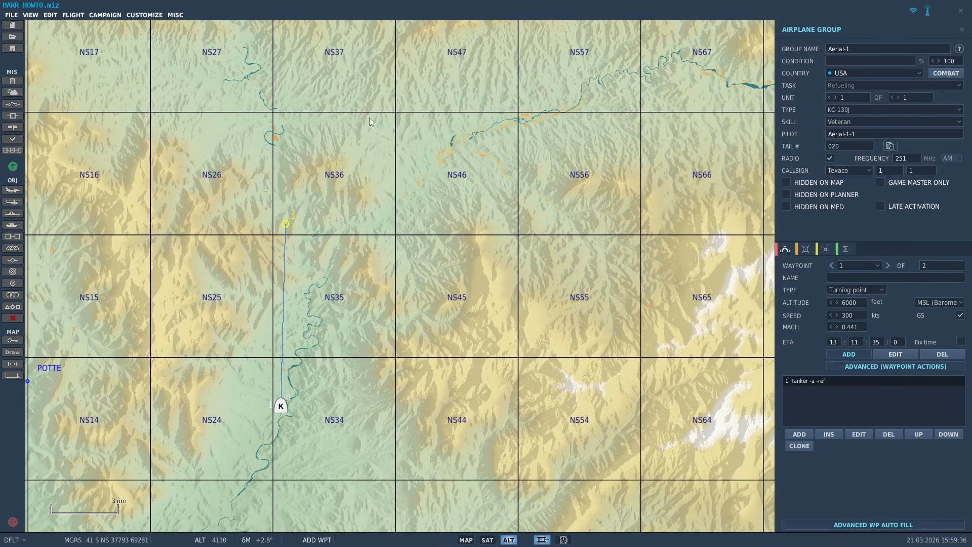
click(408, 144)
- Move waypoint 2 north into the southwestern part of grid square NS47, at the western end of the river valley
right_drag(529, 149, 282, 251)
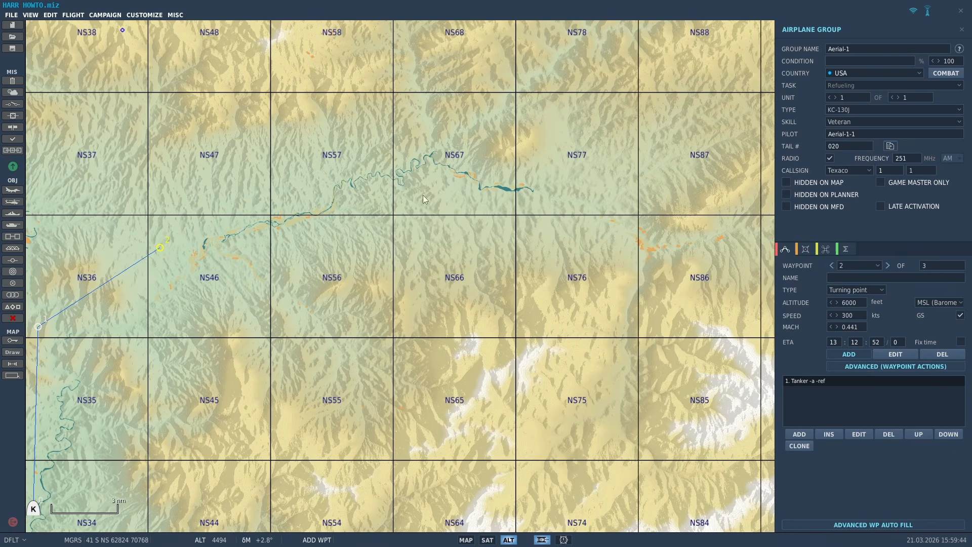
right_drag(230, 244, 384, 317)
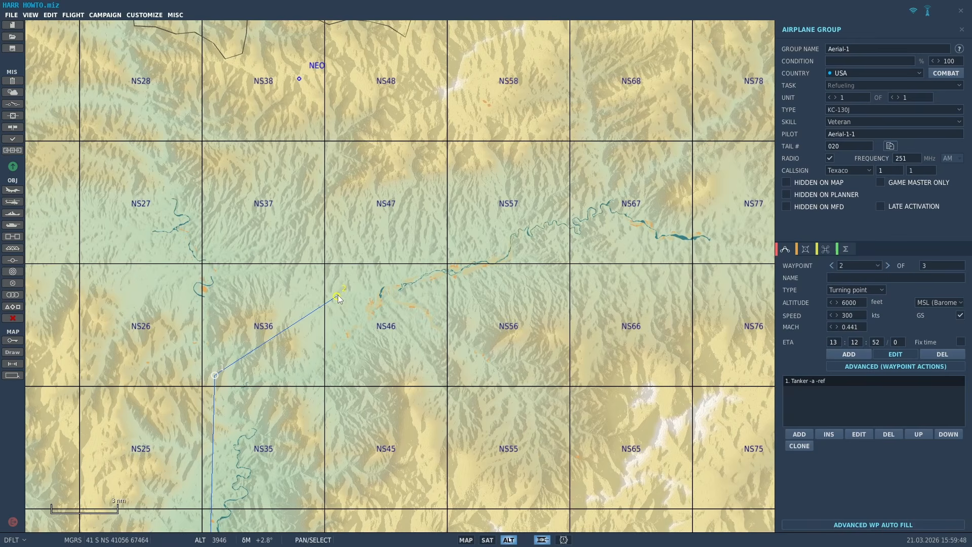
drag(338, 299, 343, 253)
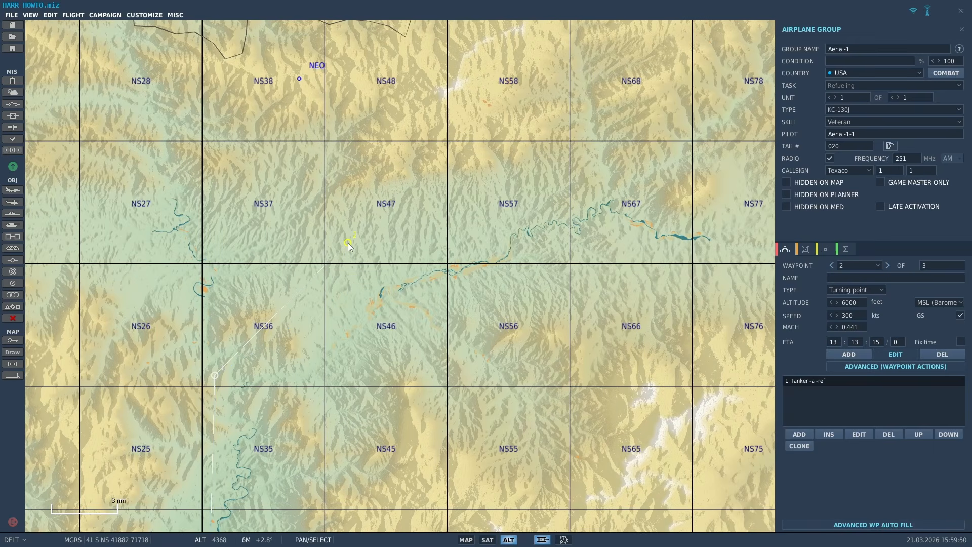
right_drag(348, 242, 286, 253)
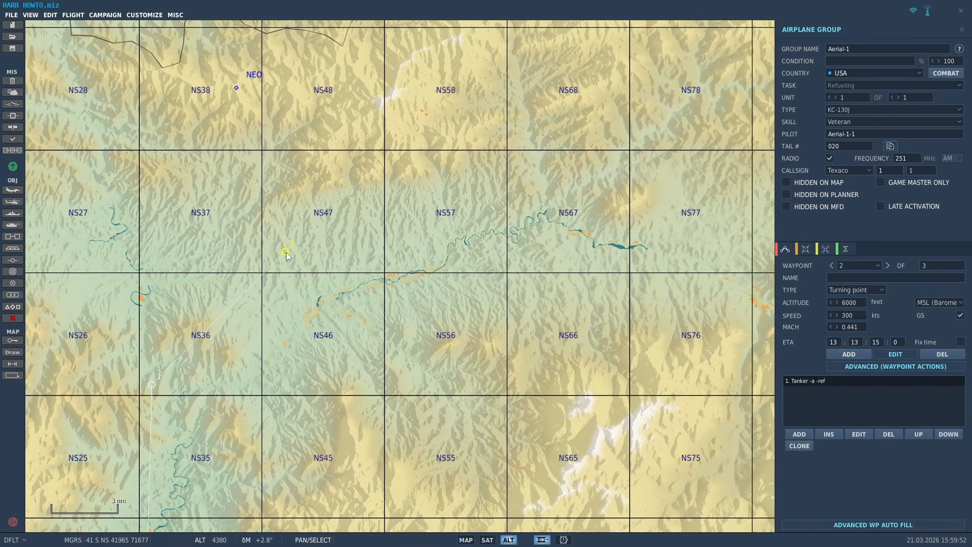
right_drag(433, 272, 304, 265)
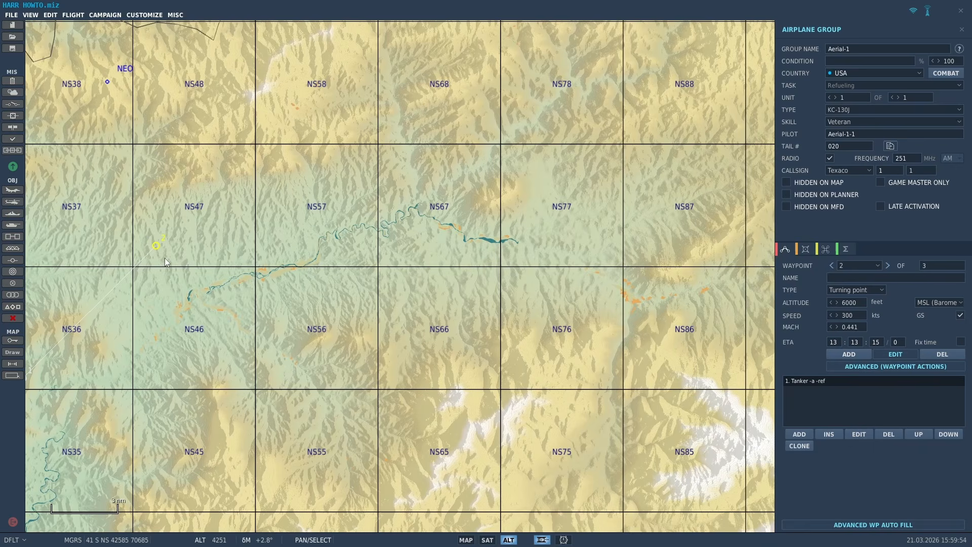
mouse_move(157, 249)
middle_down()
mouse_move(155, 300)
mouse_move(155, 286)
middle_up()
drag(157, 247, 160, 252)
- Check the valley east of waypoint 2 and add an Orbit task with the Anchored pattern to that waypoint
middle_drag(163, 251, 566, 238)
scroll(566, 238, down, 3)
scroll(566, 238, up, 3)
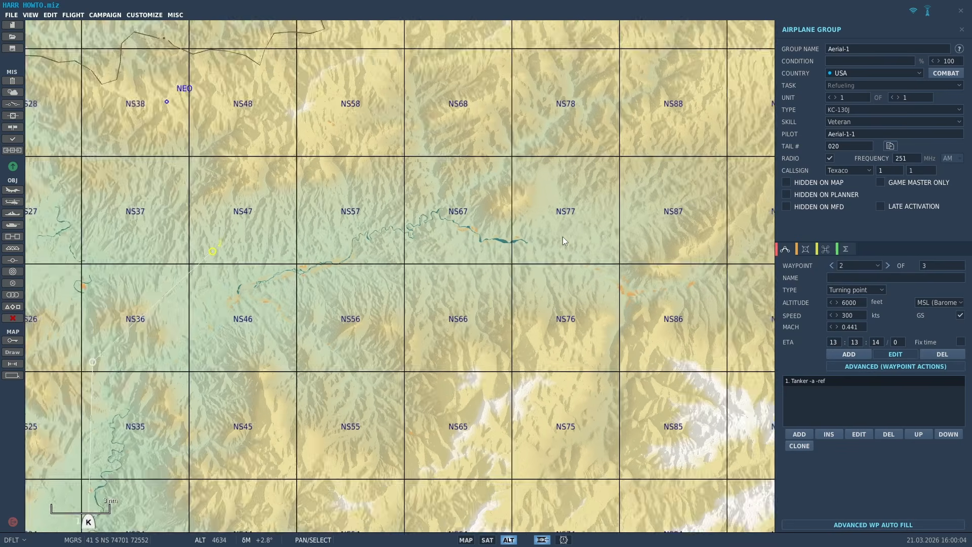
middle_drag(137, 254, 454, 244)
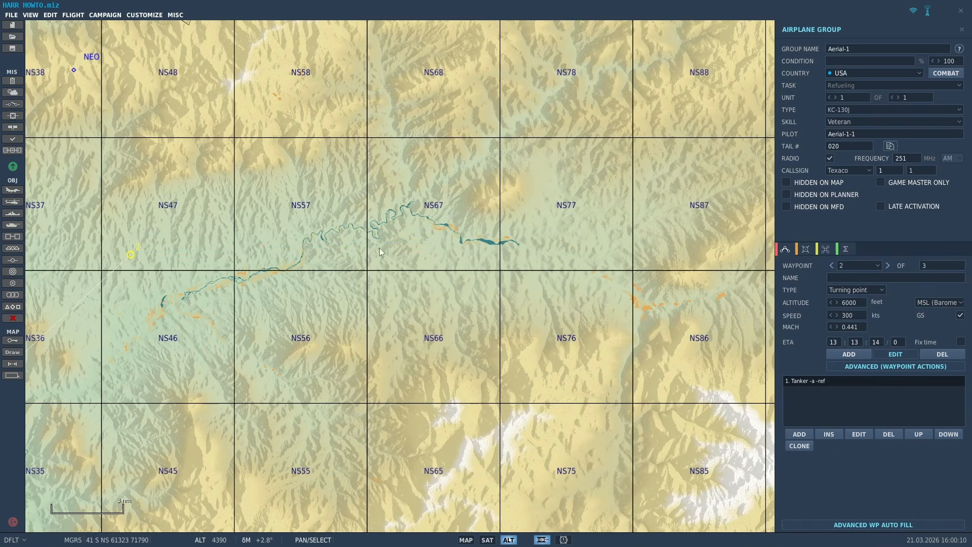
drag(214, 304, 301, 332)
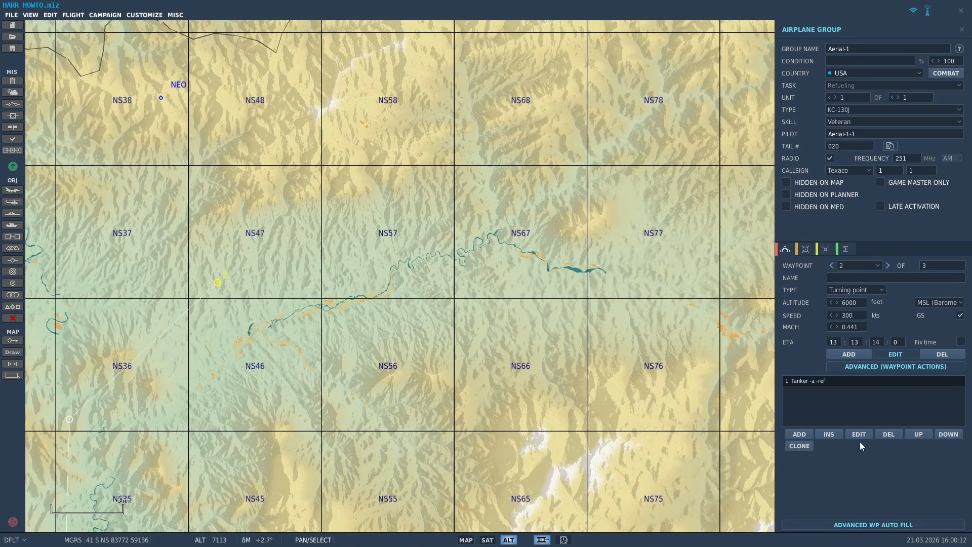
click(805, 436)
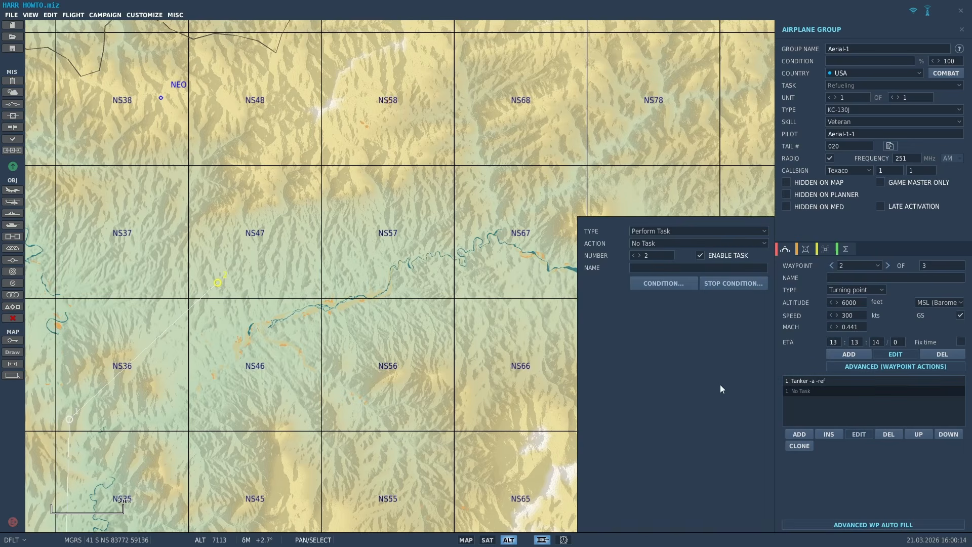
click(660, 242)
click(656, 261)
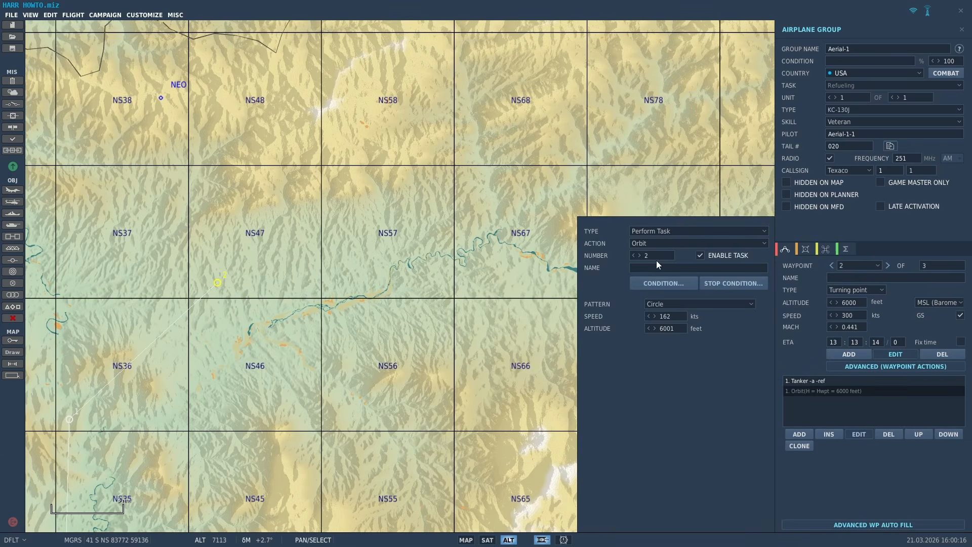
click(661, 302)
click(681, 326)
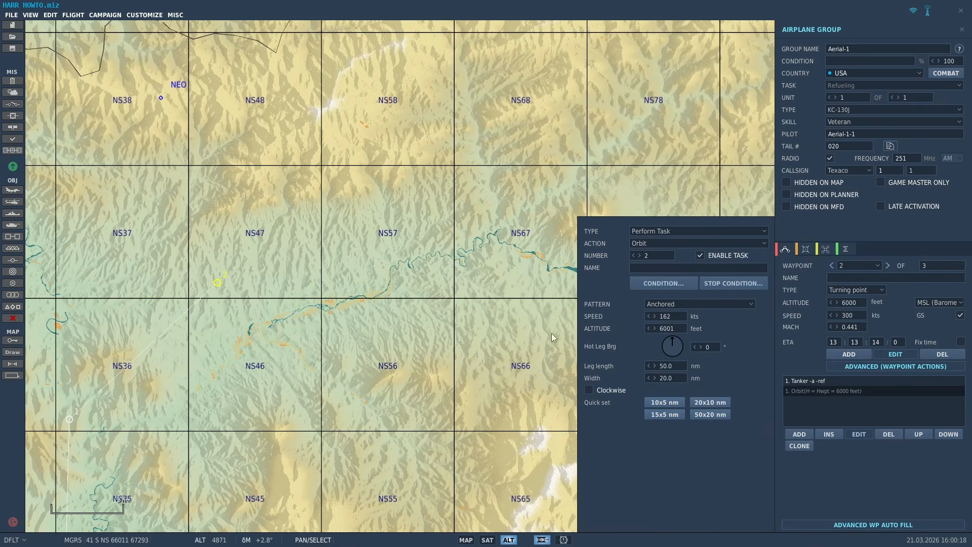
- Set the anchored orbit's speed to 115 kts, altitude to 5000 feet, leg length to 10 nm and width to 1.5 nm
text(115)
text(5000)
scroll(424, 308, up, 1)
drag(357, 272, 289, 274)
scroll(288, 275, down, 1)
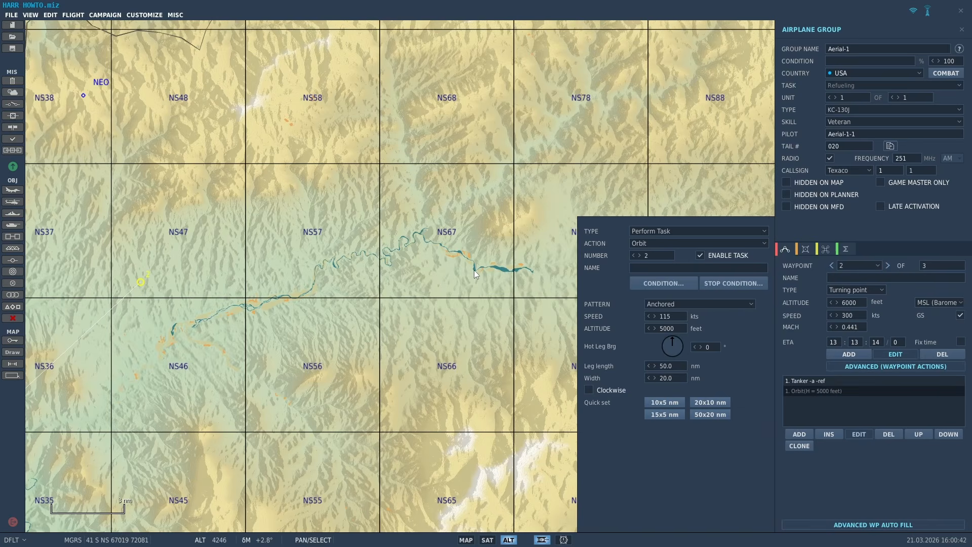
right_drag(475, 271, 142, 285)
text(10)
text(1.5)
- Reduce the tanker's internal fuel to 70 % and return to the map to check its route
click(805, 248)
drag(873, 307, 846, 308)
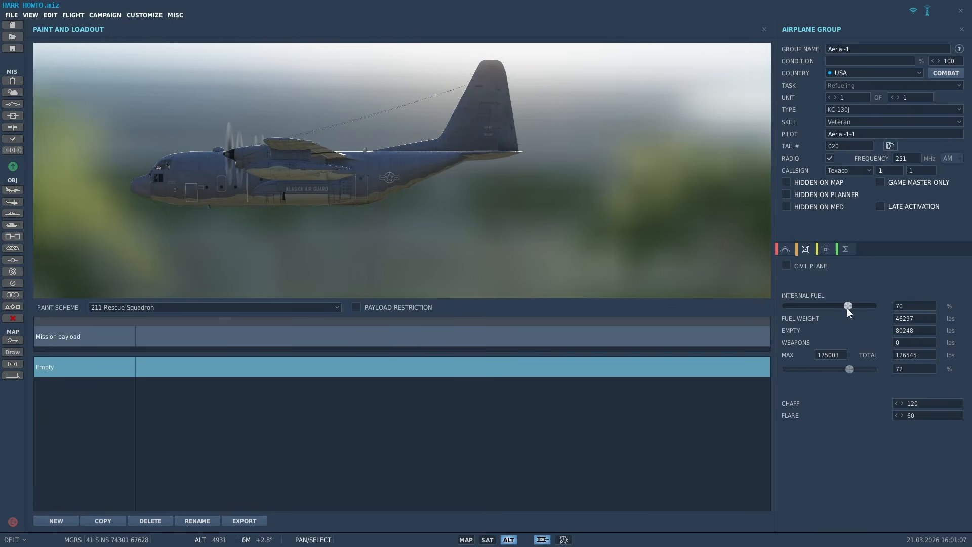
click(793, 249)
click(569, 418)
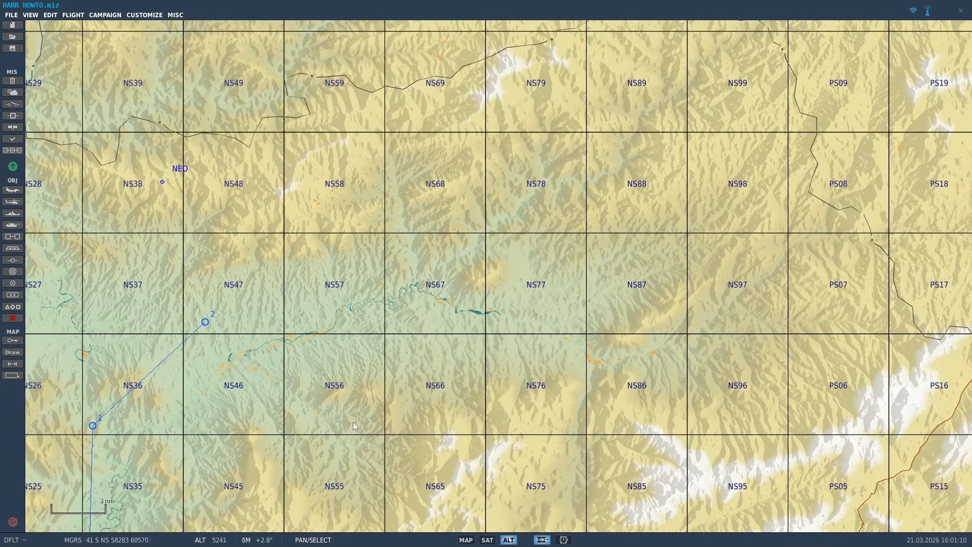
drag(353, 426, 529, 285)
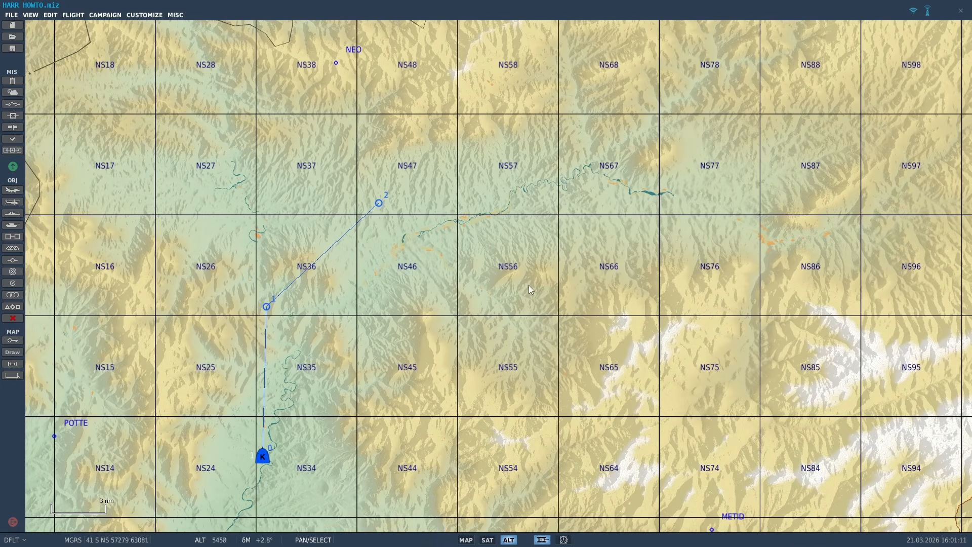
- Run the mission, join the Blue coalition as Game Master and start from the briefing
click(12, 165)
key(Return)
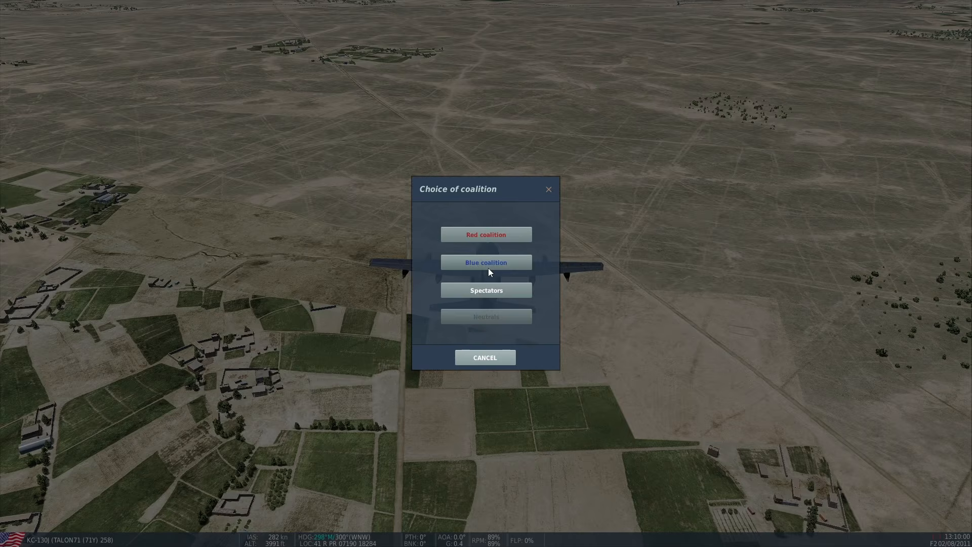
click(488, 266)
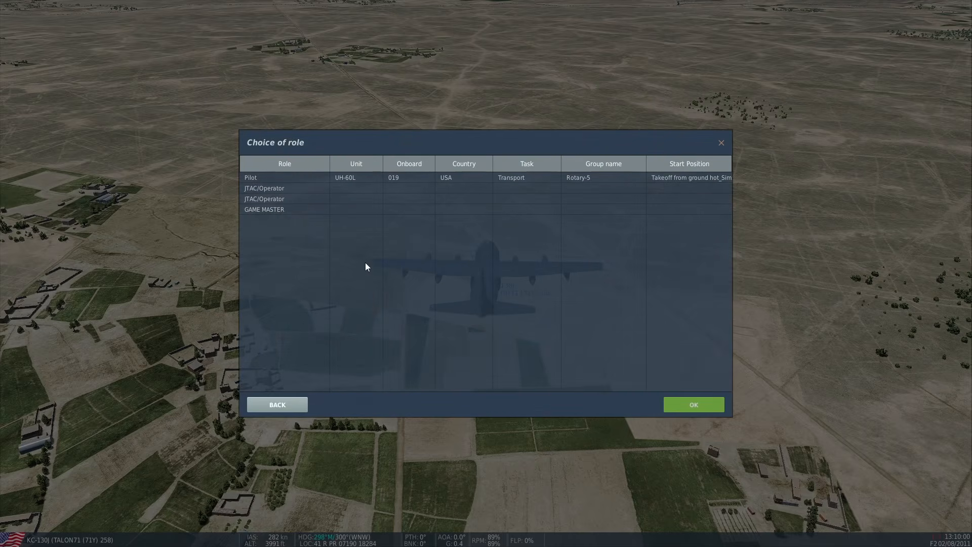
click(323, 212)
click(675, 404)
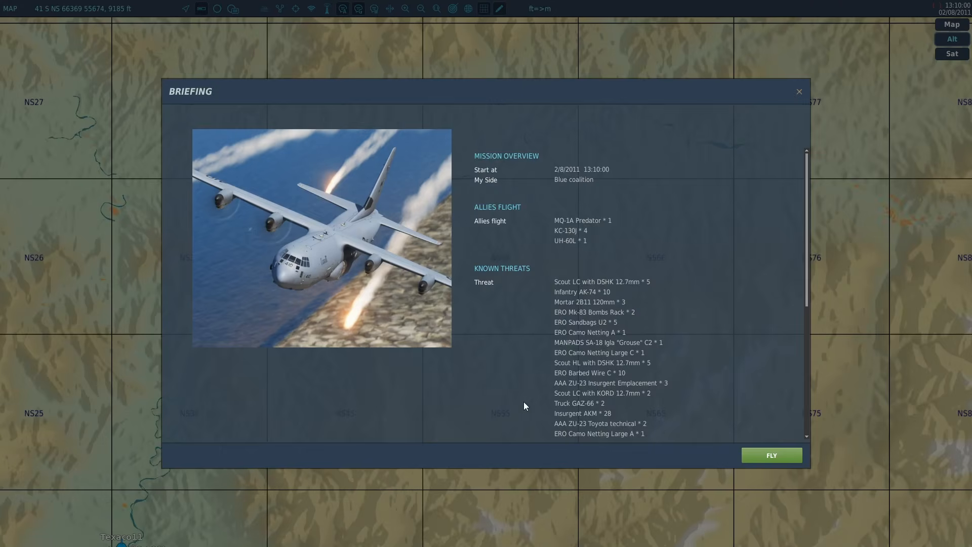
click(779, 454)
- Select the Texaco KC-130J on the live map and follow its flight through the valley from the external view with time accelerated
scroll(372, 396, down, 2)
drag(331, 403, 393, 317)
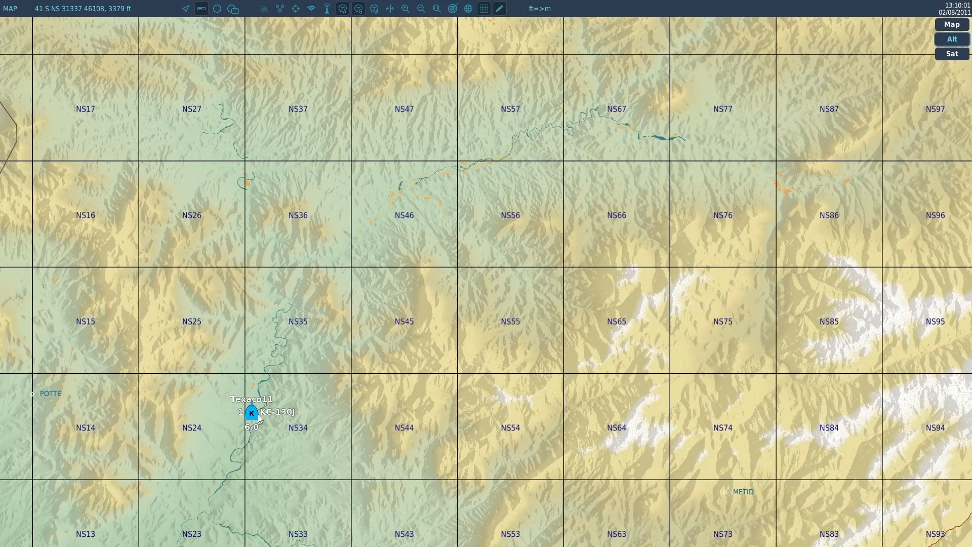
click(252, 413)
key(F2)
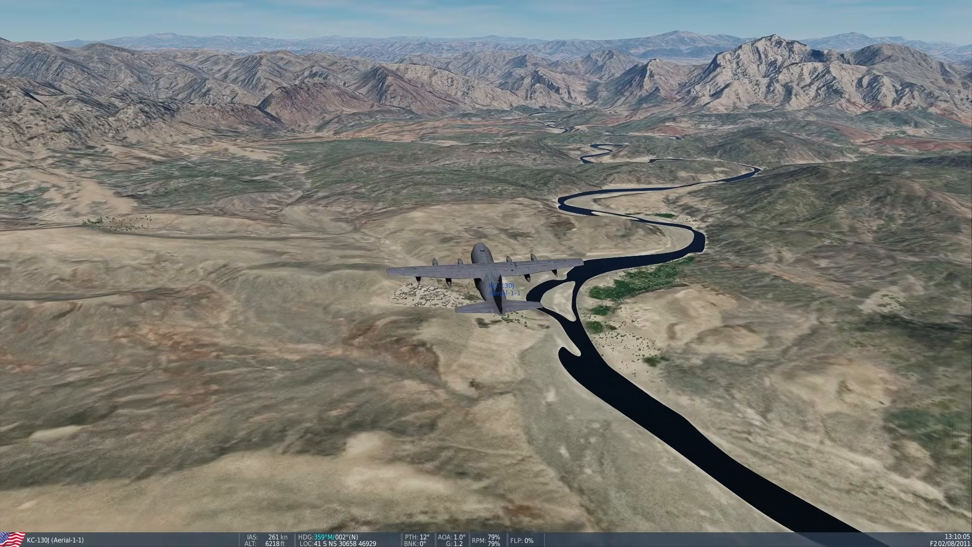
scroll(486, 273, down, 5)
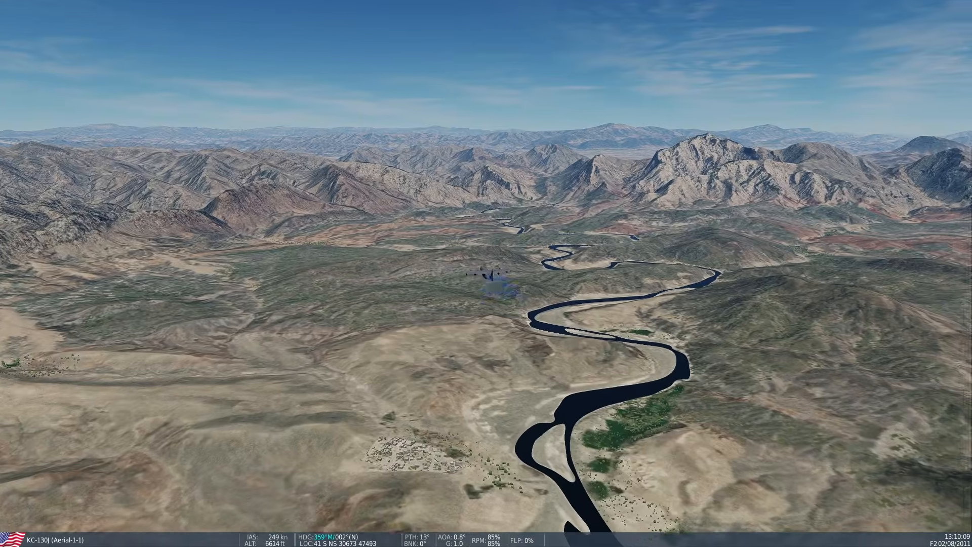
key(ctrl+z)
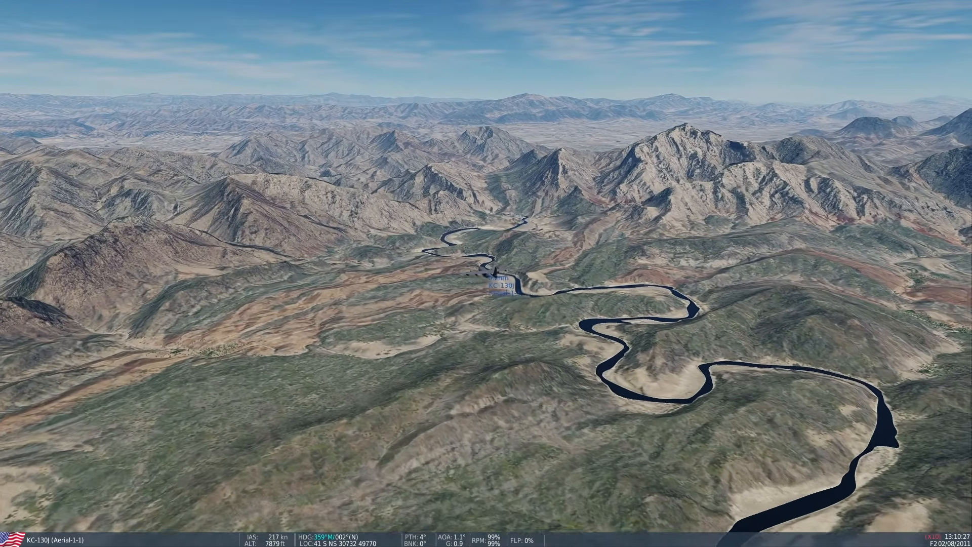
key(ctrl+z)
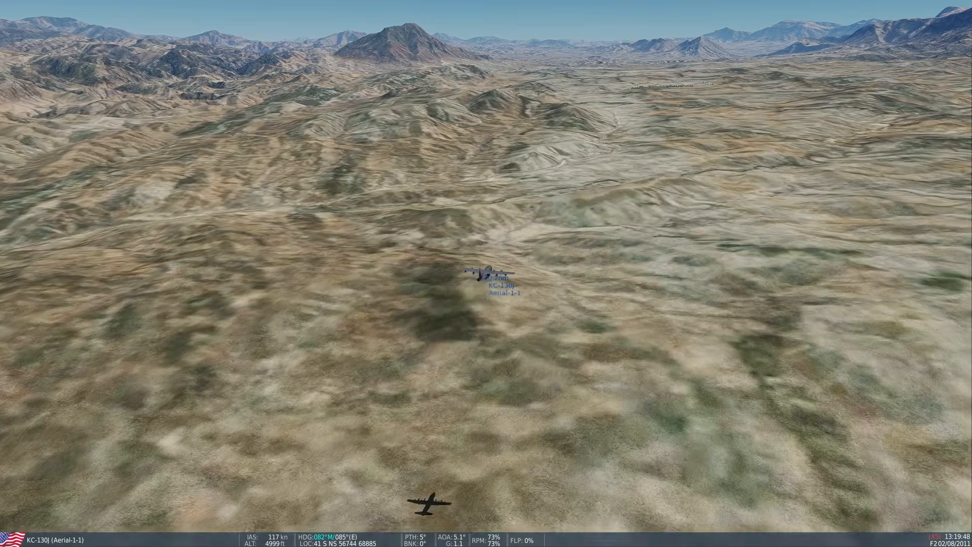
- Return to the live map and examine the tanker's position over the valley and across the wider Afghanistan theatre
key(F10)
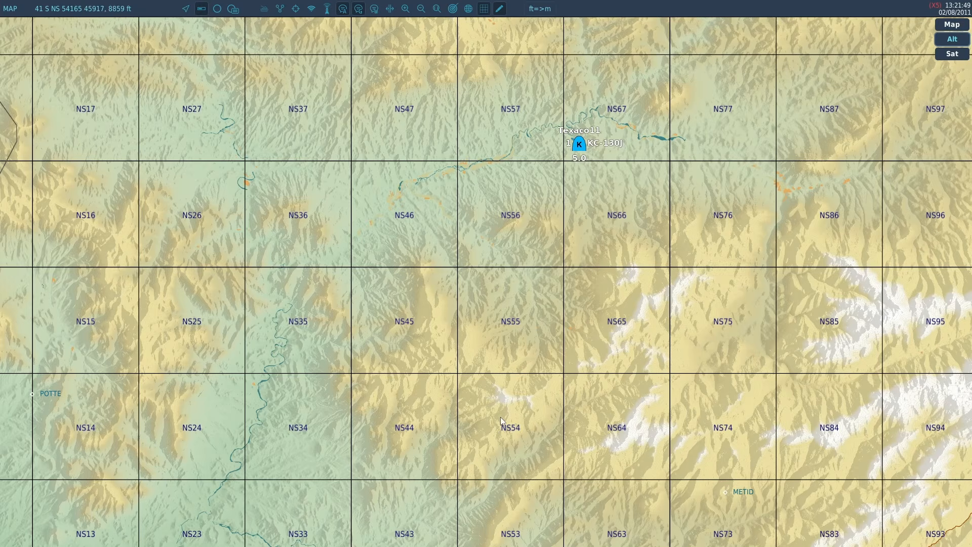
scroll(464, 336, down, 3)
scroll(508, 333, down, 6)
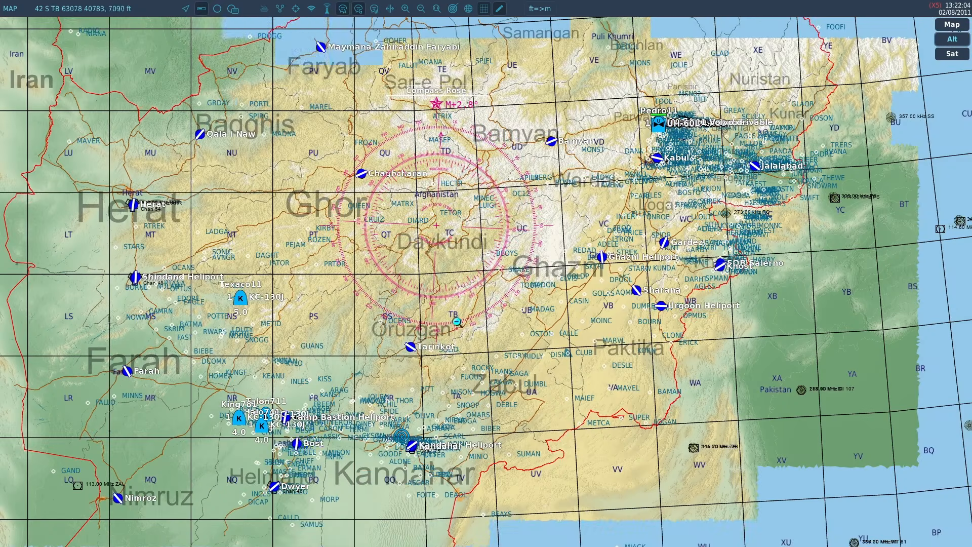
drag(456, 322, 557, 387)
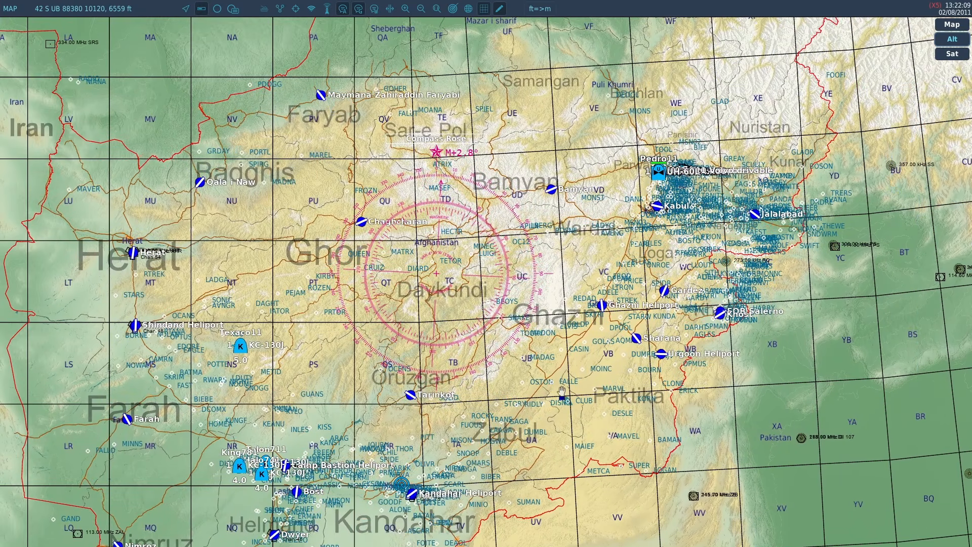